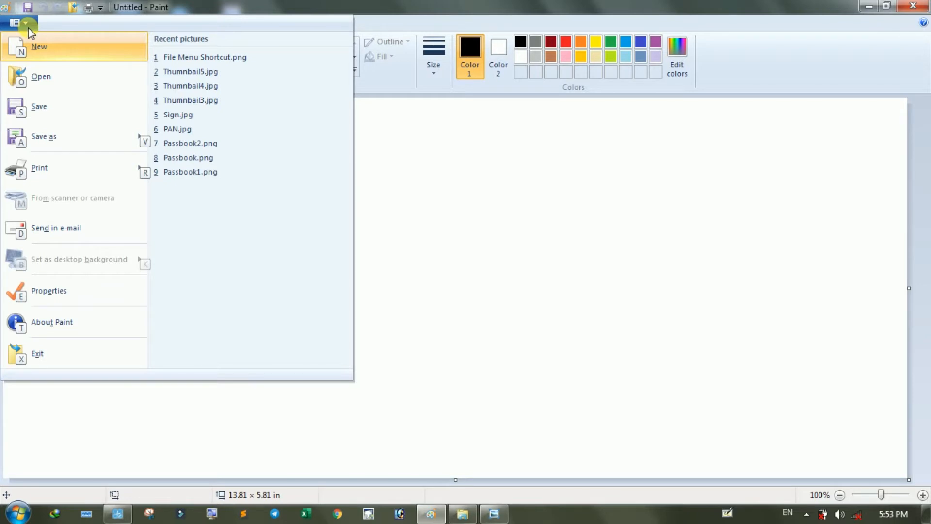
- Dismiss the Windows color scheme performance prompt without choosing an option
key("v")
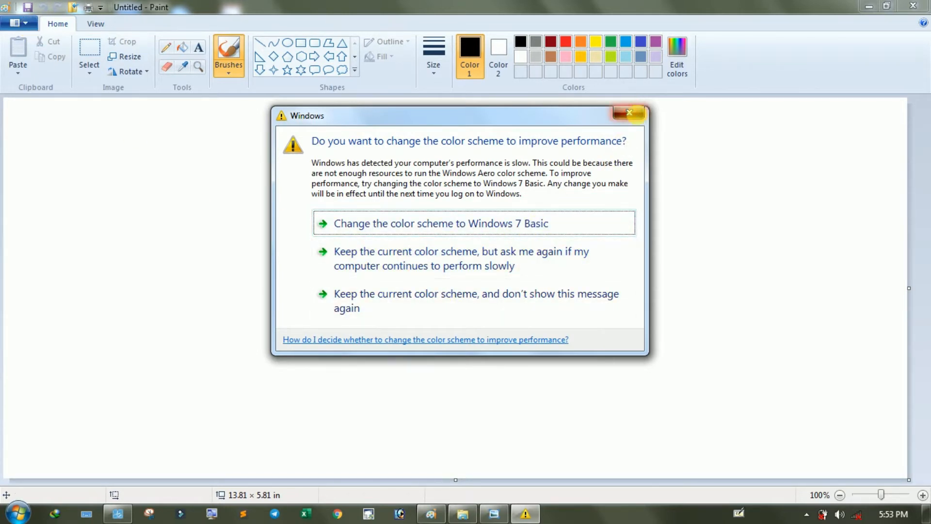
left_click(629, 113)
- Examine the available file commands, including the print, page setup and print preview options
left_click(27, 24)
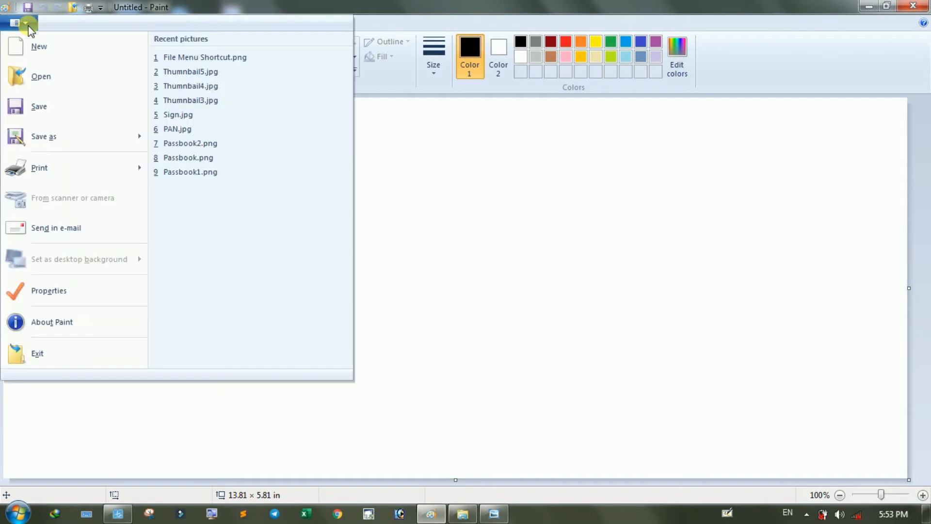
left_click(55, 125)
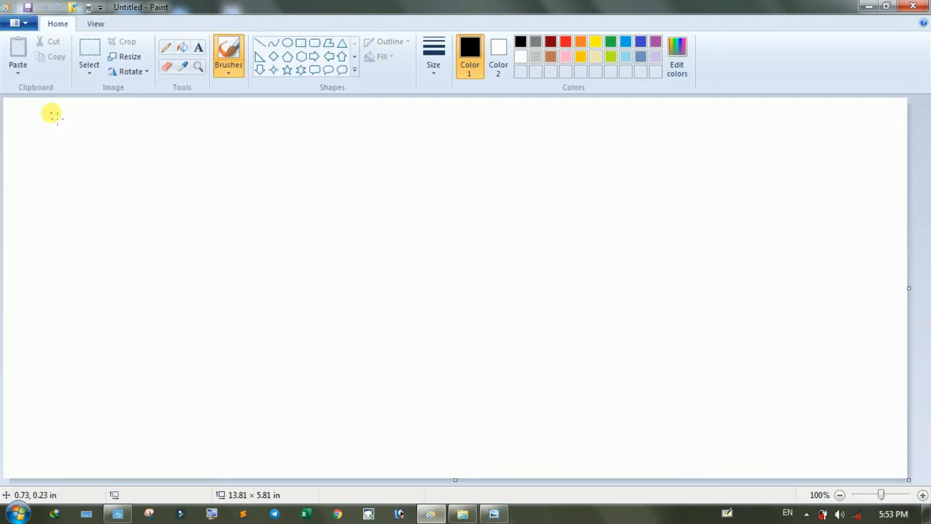
key("alt+f")
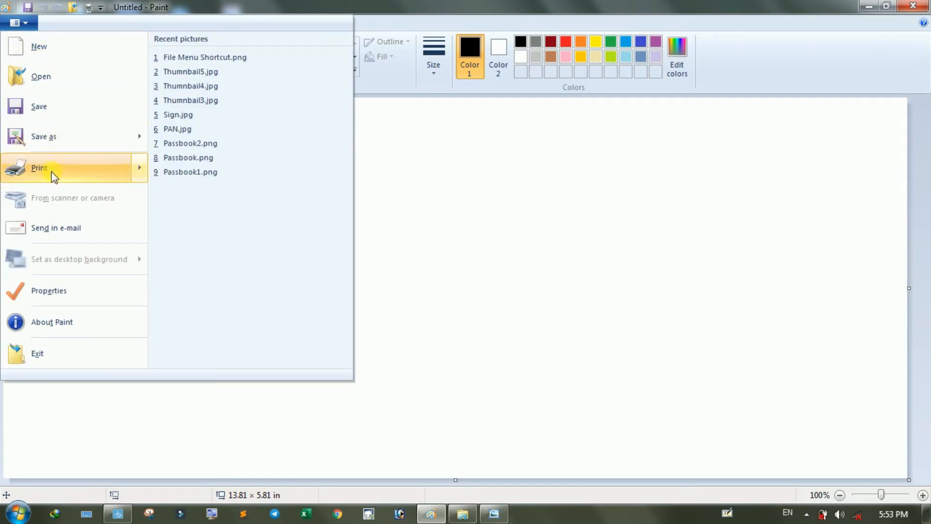
mouse_move(71, 169)
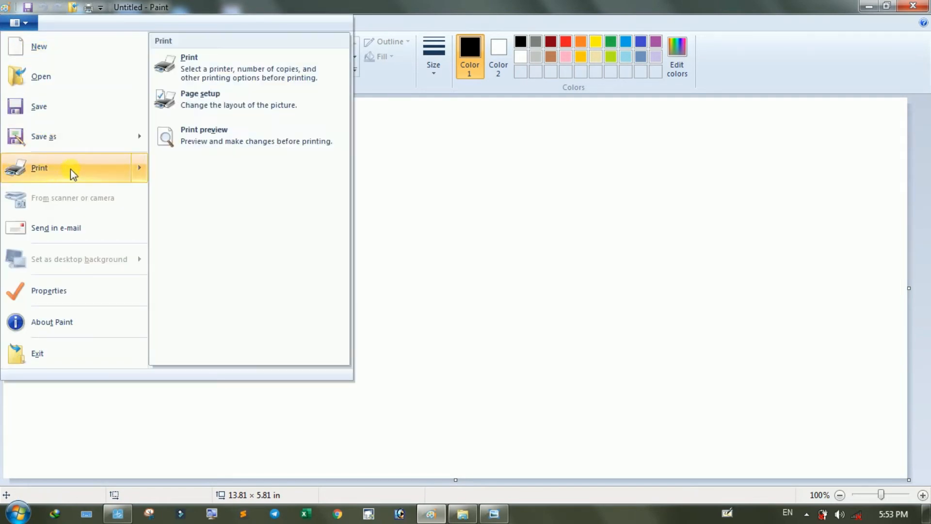
left_click(544, 181)
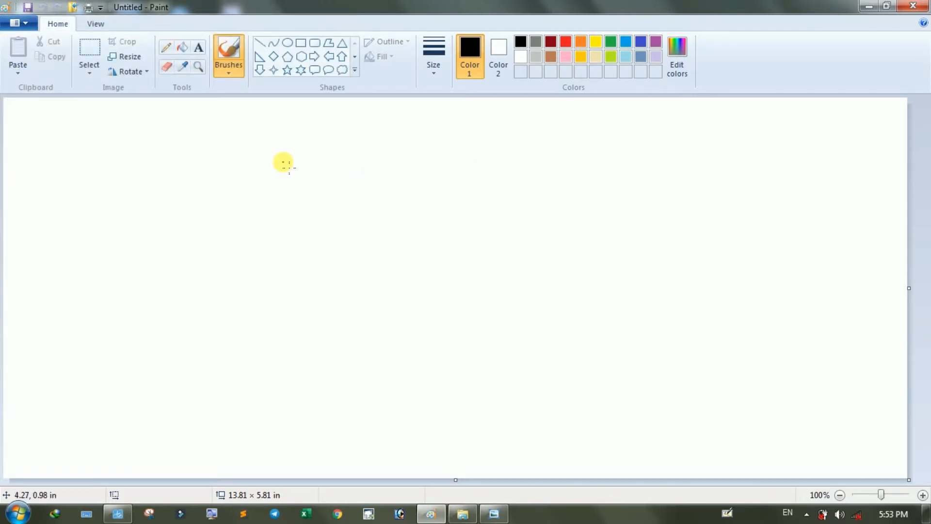
key("alt")
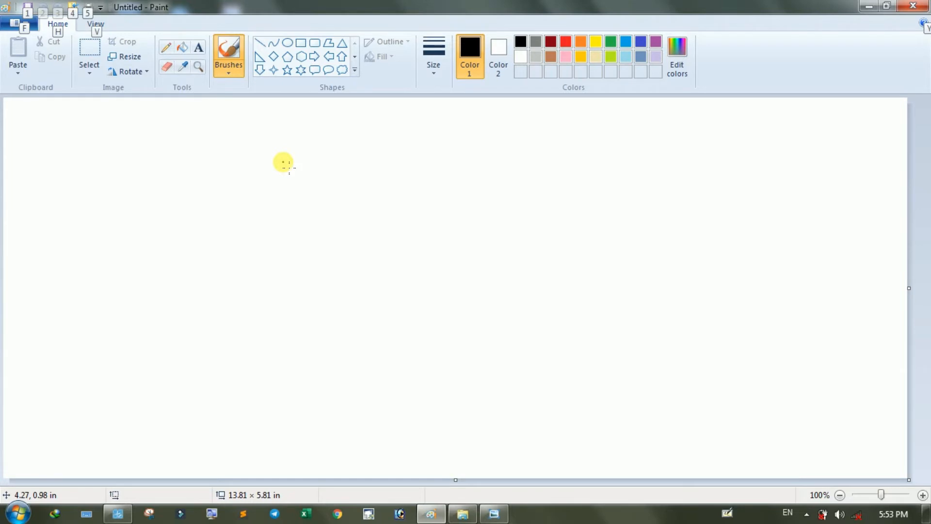
key("f")
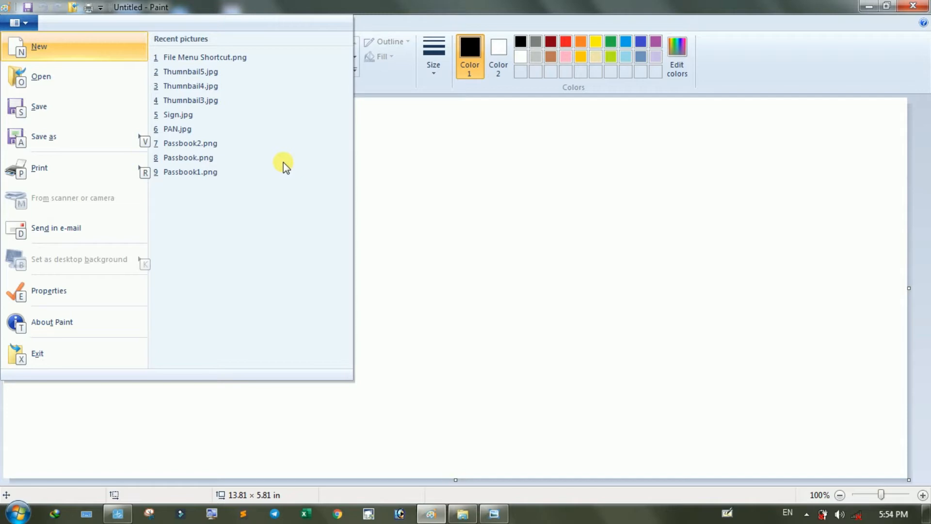
key("p")
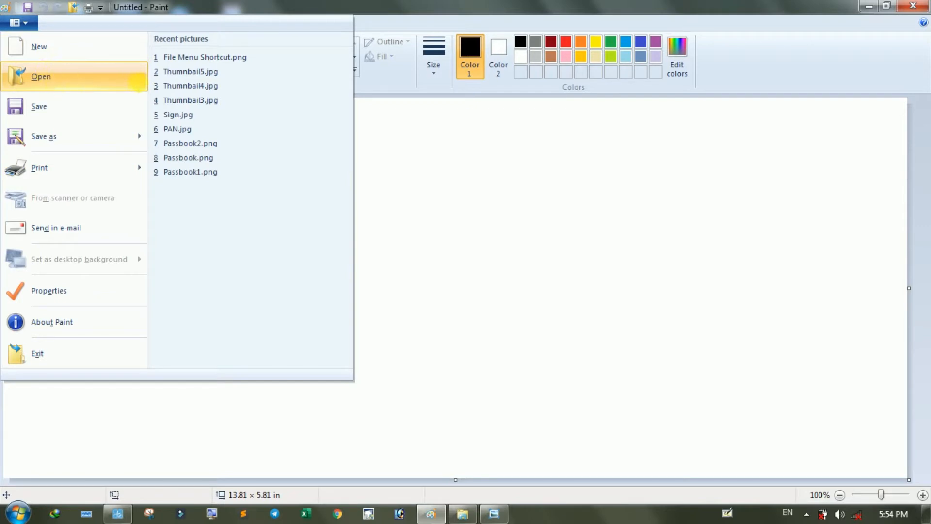
left_click(90, 69)
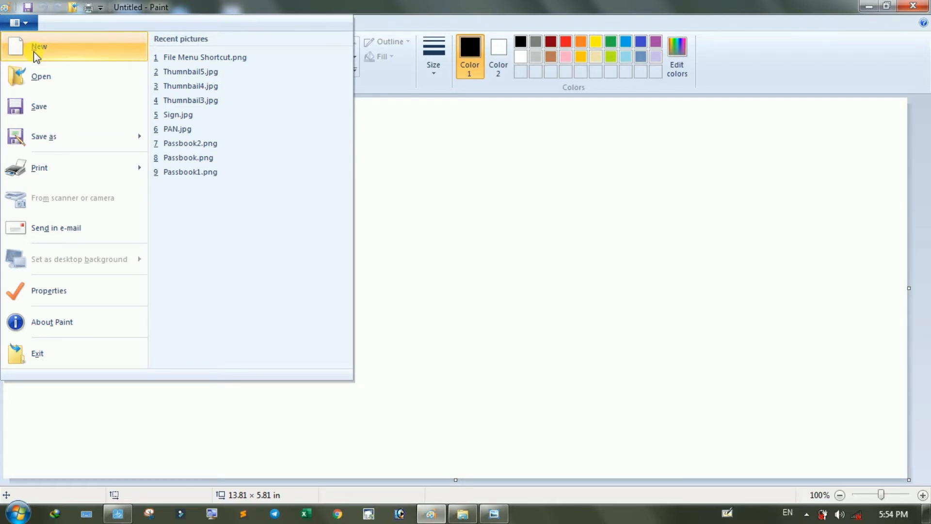
mouse_move(112, 177)
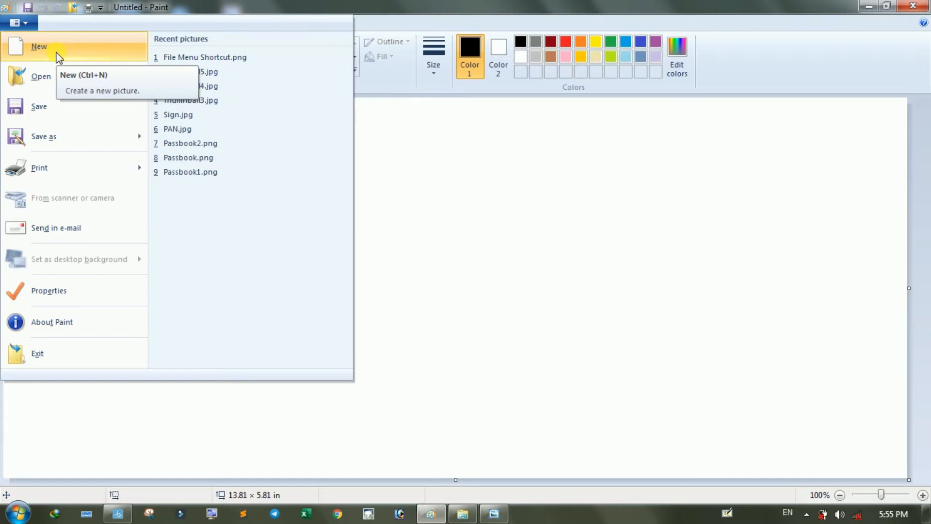
left_click(476, 176)
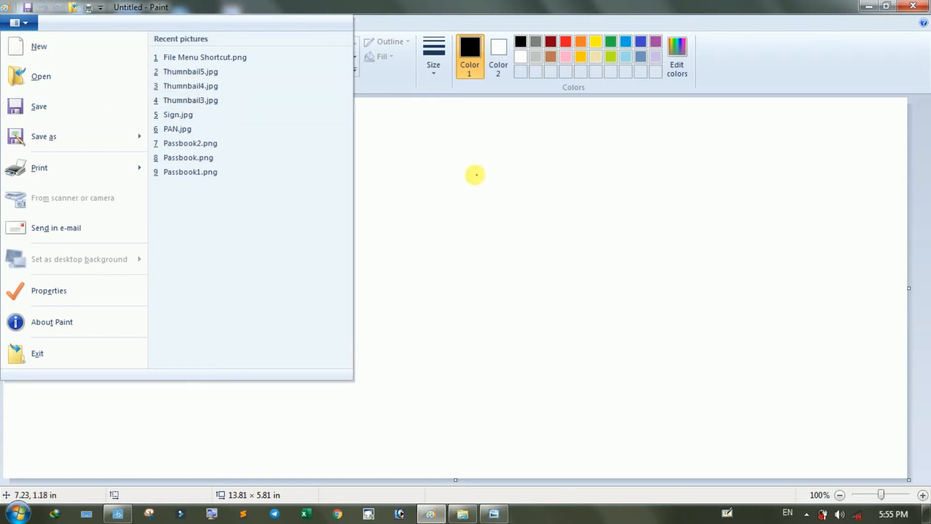
left_click(28, 25)
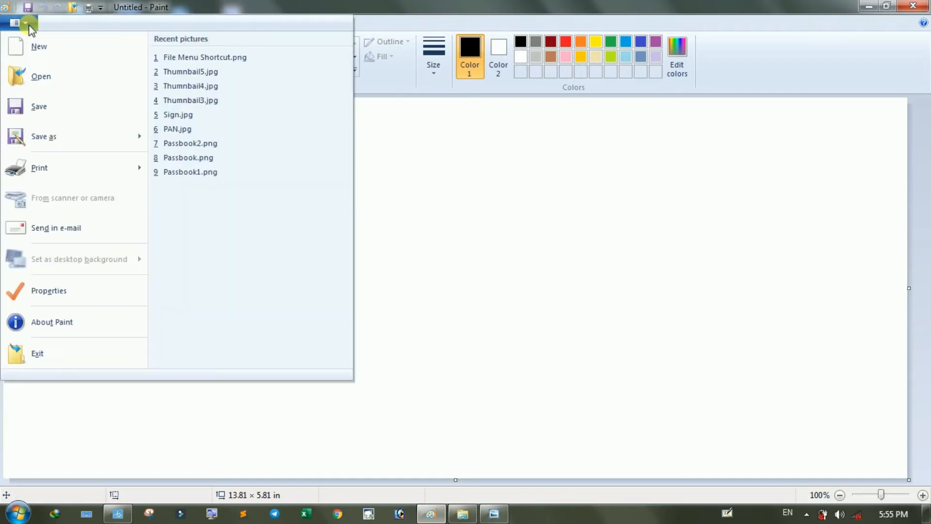
left_click(436, 6)
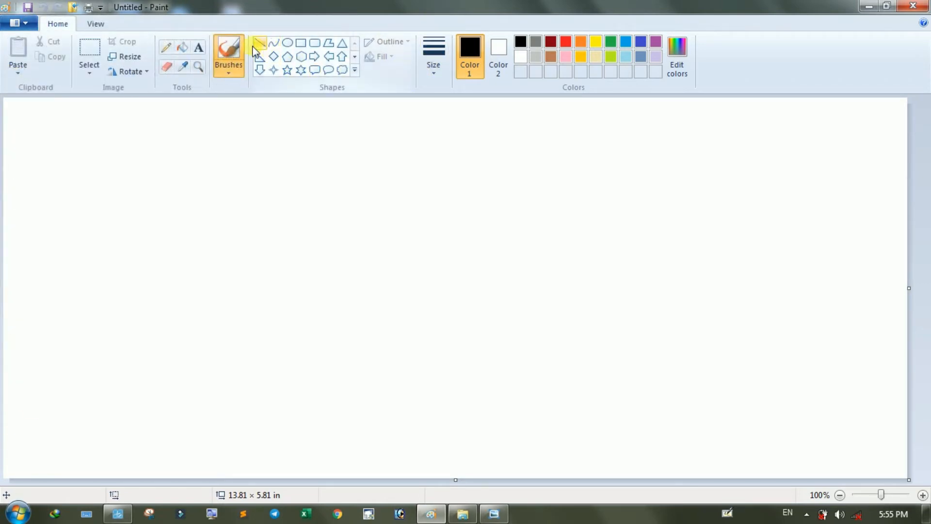
- Draw a rising zigzag Pencil line across the whole canvas, filling the area below it with black and the area above it with gold
left_click(166, 47)
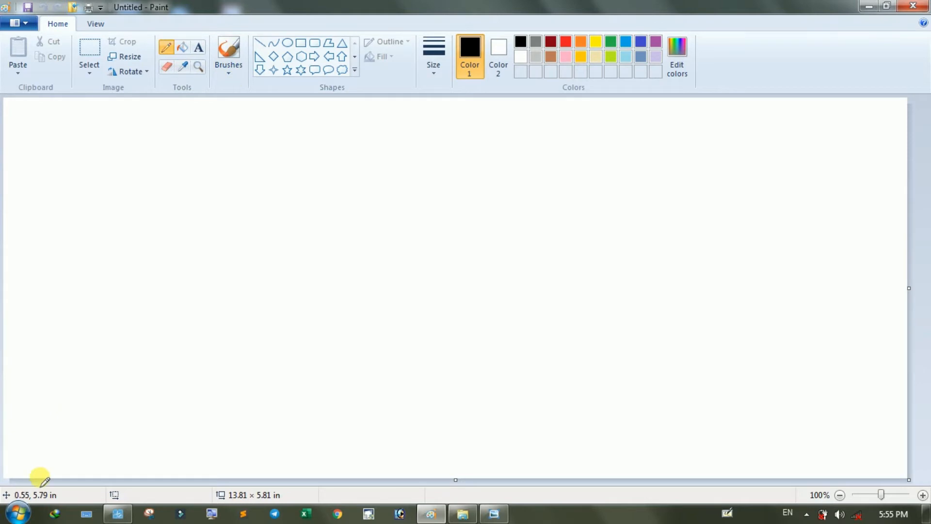
mouse_move(40, 478)
left_mouse_down()
mouse_move(62, 455)
mouse_move(148, 443)
mouse_move(226, 348)
mouse_move(370, 378)
mouse_move(444, 263)
mouse_move(504, 319)
mouse_move(593, 317)
mouse_move(666, 199)
mouse_move(713, 237)
mouse_move(742, 171)
mouse_move(768, 222)
mouse_move(863, 94)
left_mouse_up()
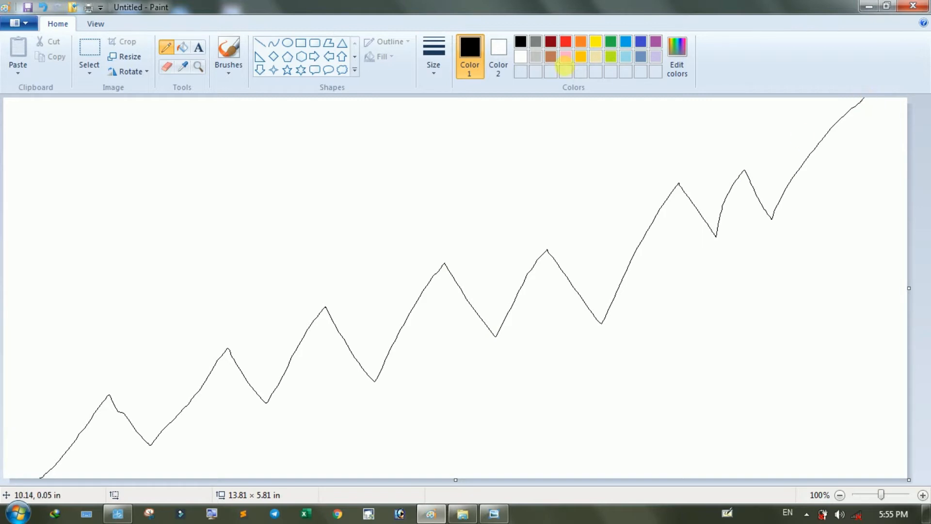
left_click(188, 47)
left_click(717, 391)
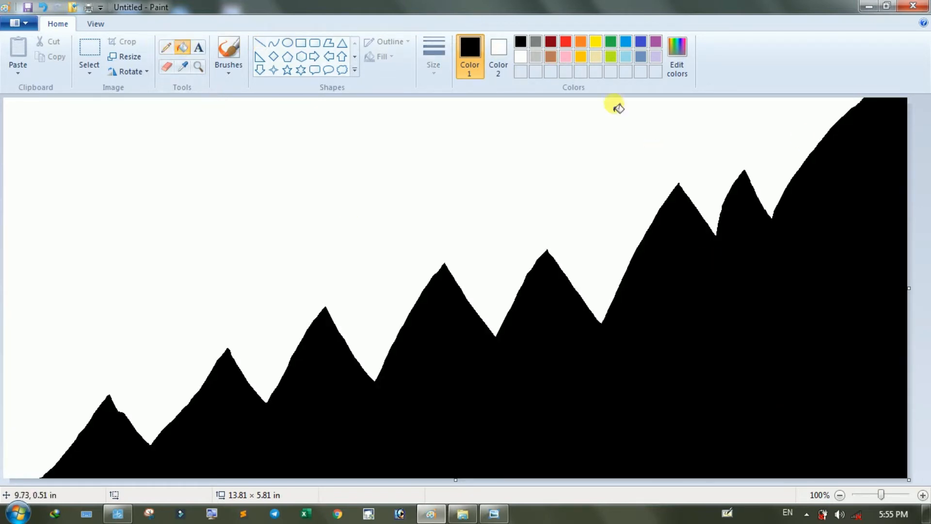
left_click(578, 56)
left_click(251, 215)
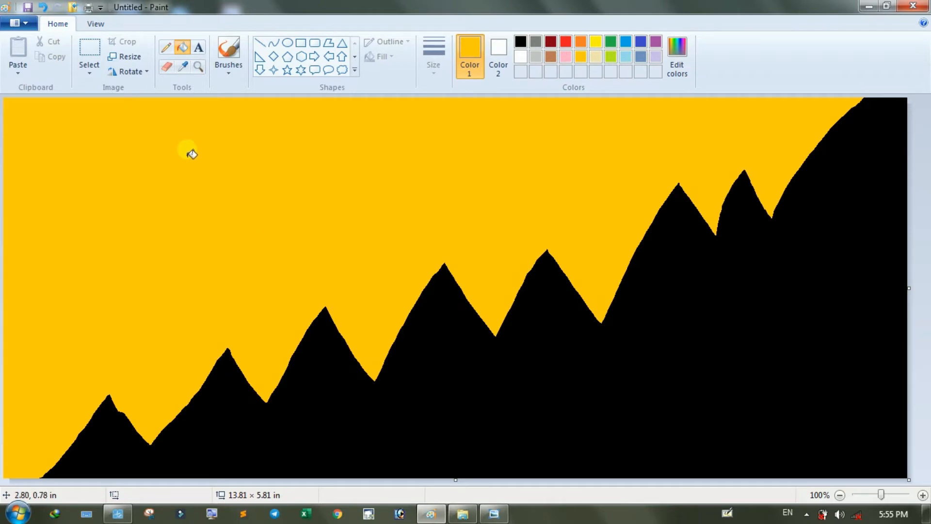
- Save the zigzag drawing as a PNG file named XYZ in the Paint folder
left_click(34, 30)
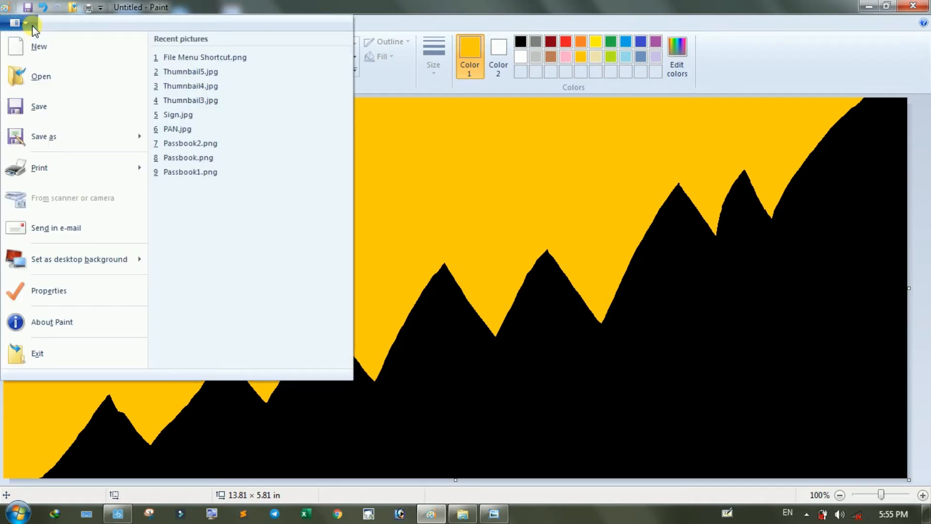
left_click(42, 108)
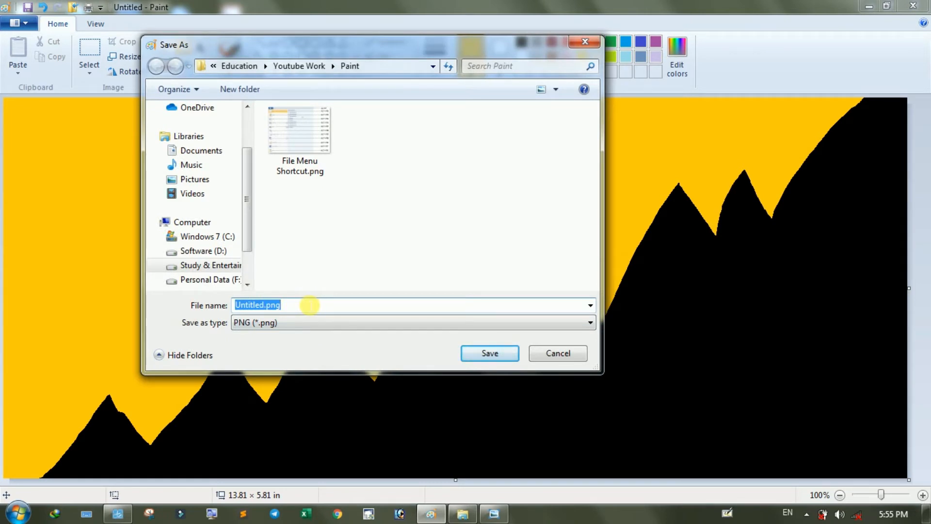
type("XYZ")
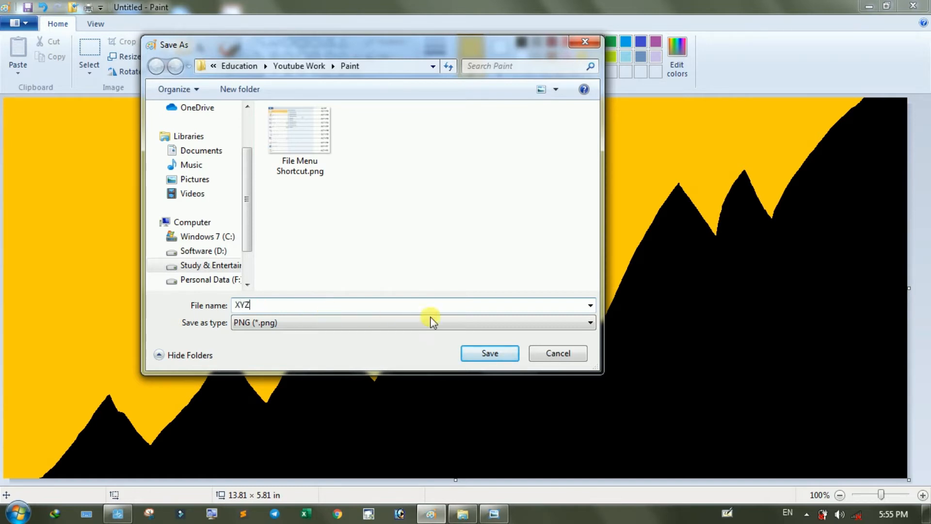
left_click(490, 354)
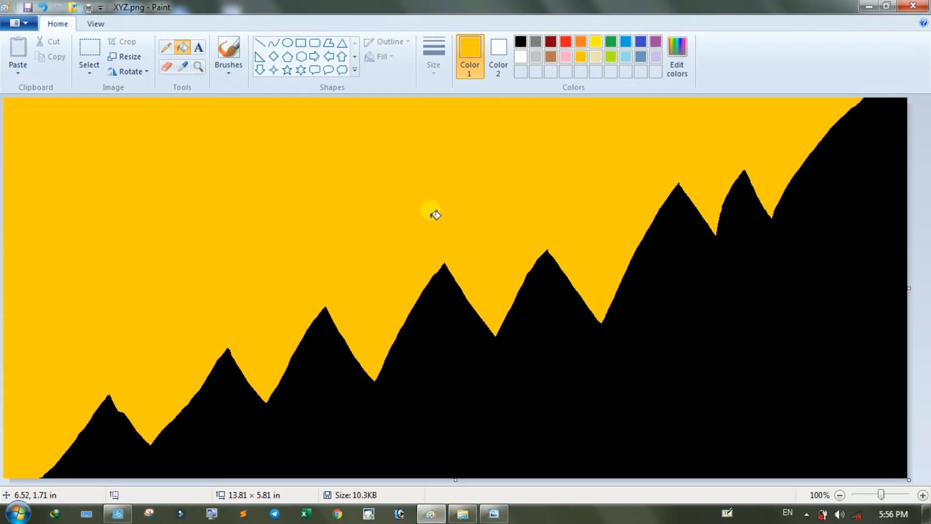
- Start a new blank picture in place of the saved zigzag drawing
left_click(166, 67)
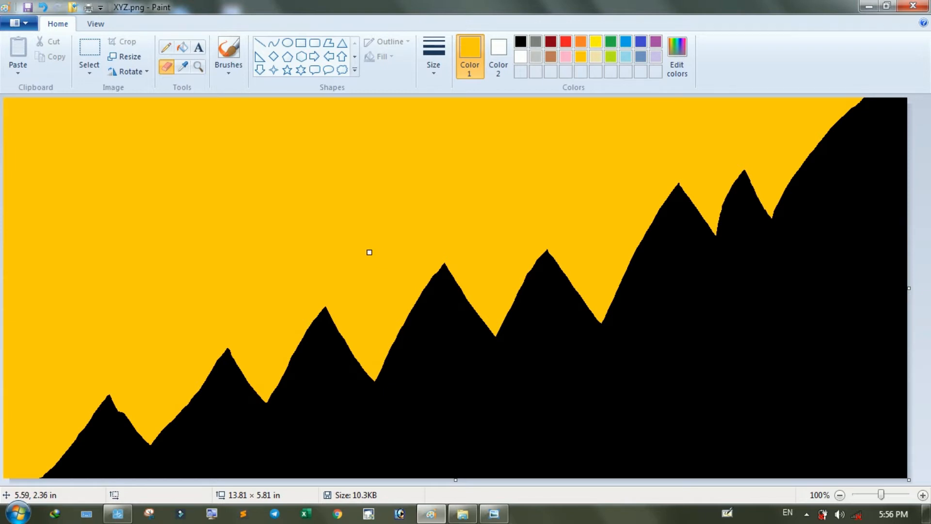
left_click(30, 24)
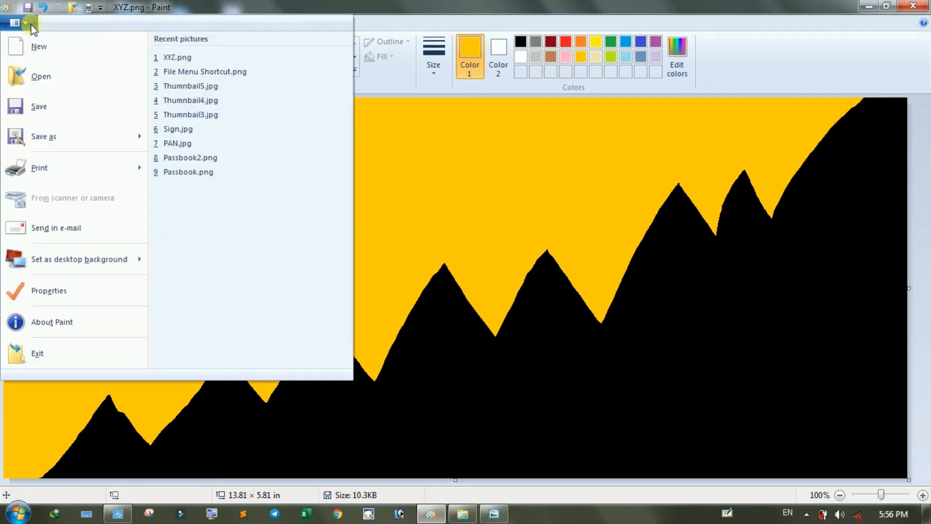
left_click(48, 51)
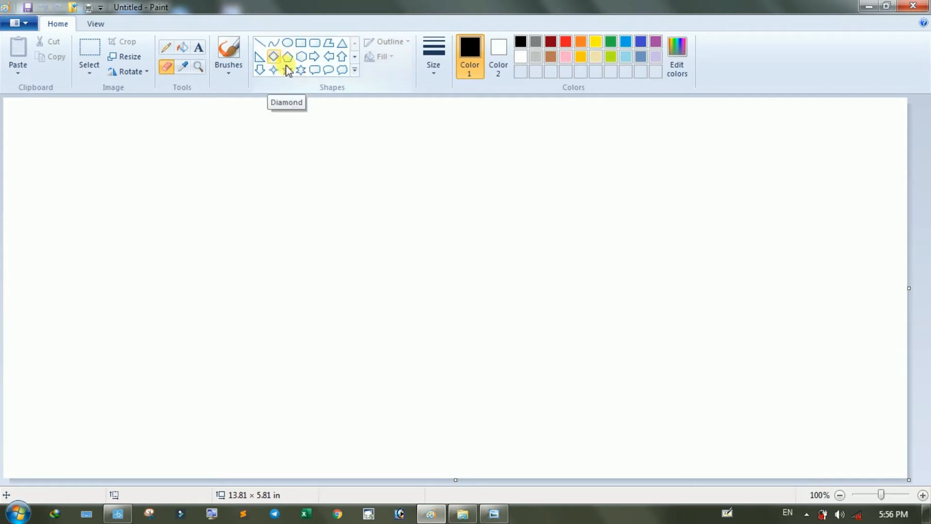
- Draw five separate black-outlined circles spread over the canvas with the Oval shape, each up to about 1.9 in wide
left_click(287, 42)
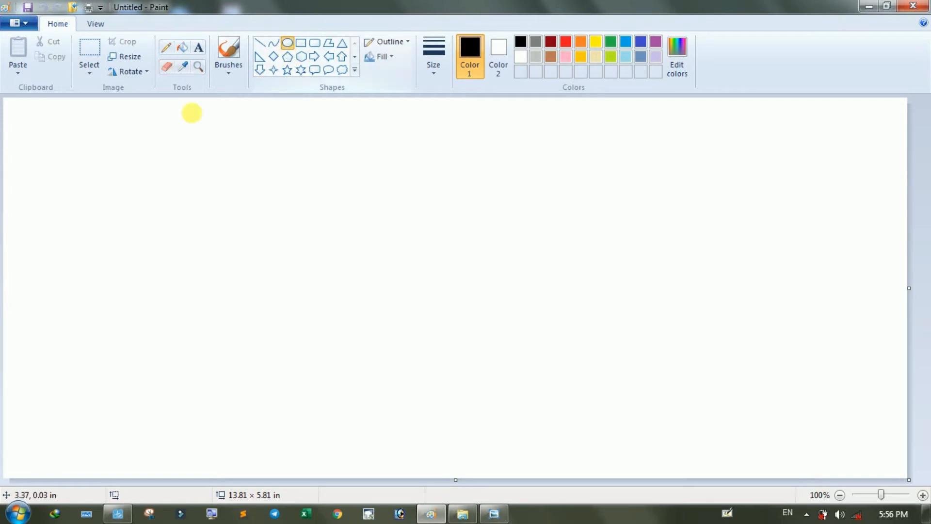
left_click_drag(160, 120, 255, 212)
left_click_drag(406, 205, 512, 307)
left_click_drag(694, 215, 790, 293)
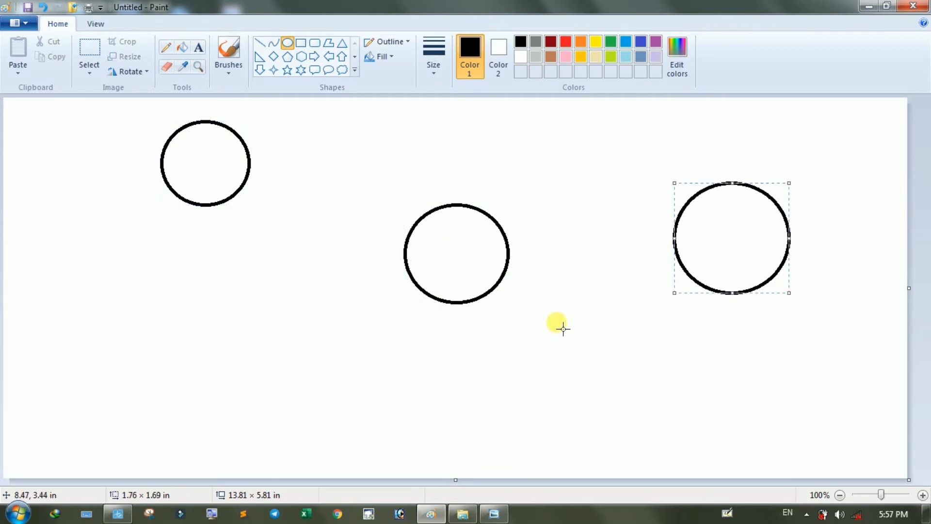
left_click_drag(556, 326, 670, 421)
left_click_drag(187, 273, 313, 398)
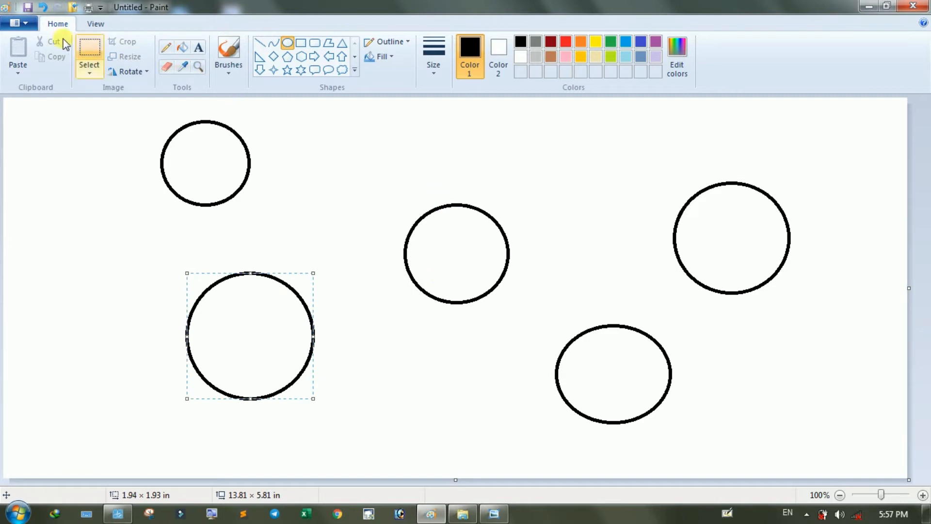
- Save the circles drawing as a PNG file named Circle in the Paint folder
left_click(31, 21)
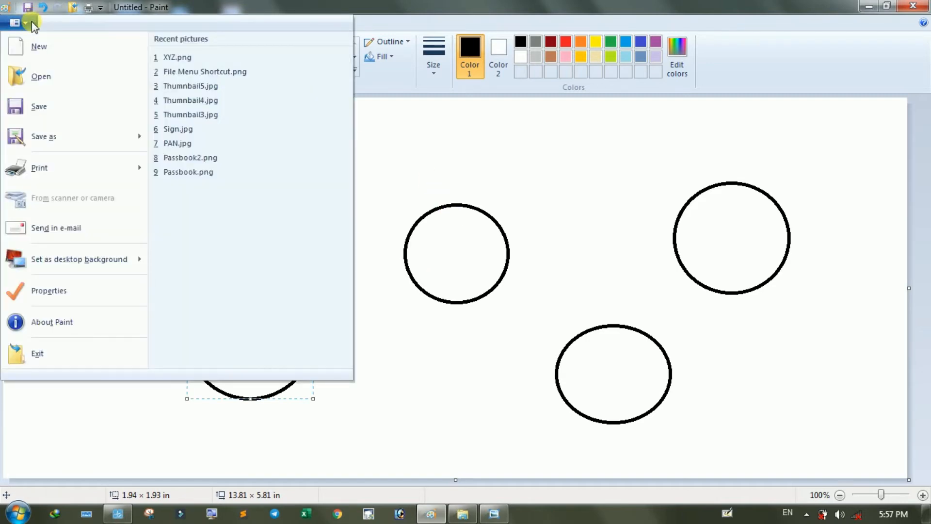
left_click(35, 103)
type("Circle")
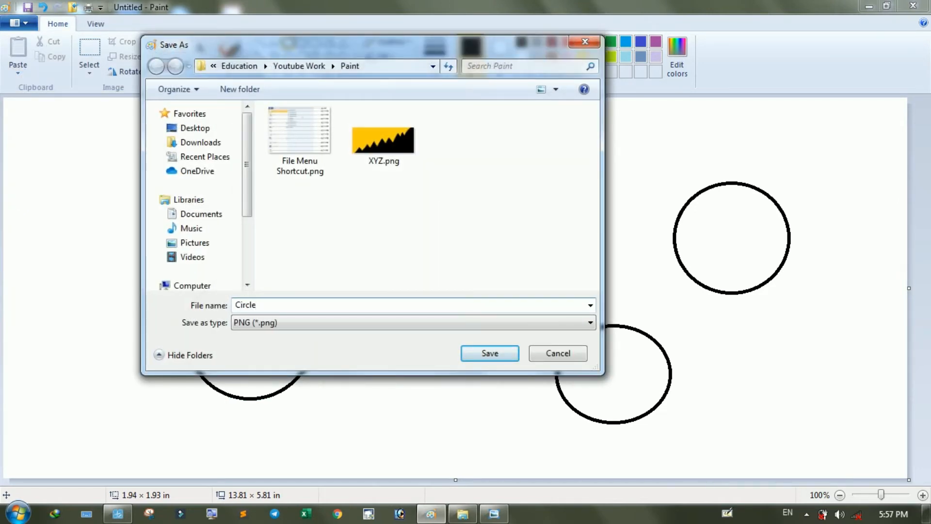
left_click(485, 353)
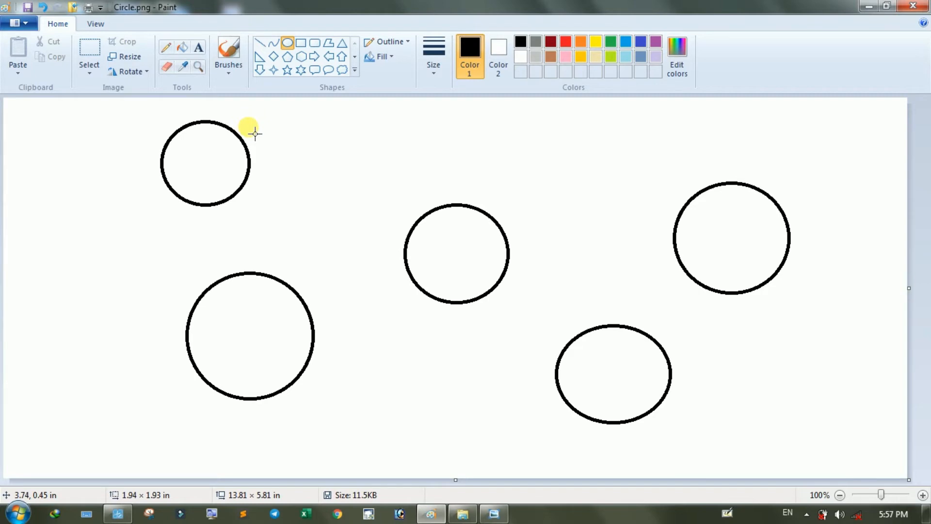
- Start another new blank picture in place of the saved circles drawing
left_click(28, 28)
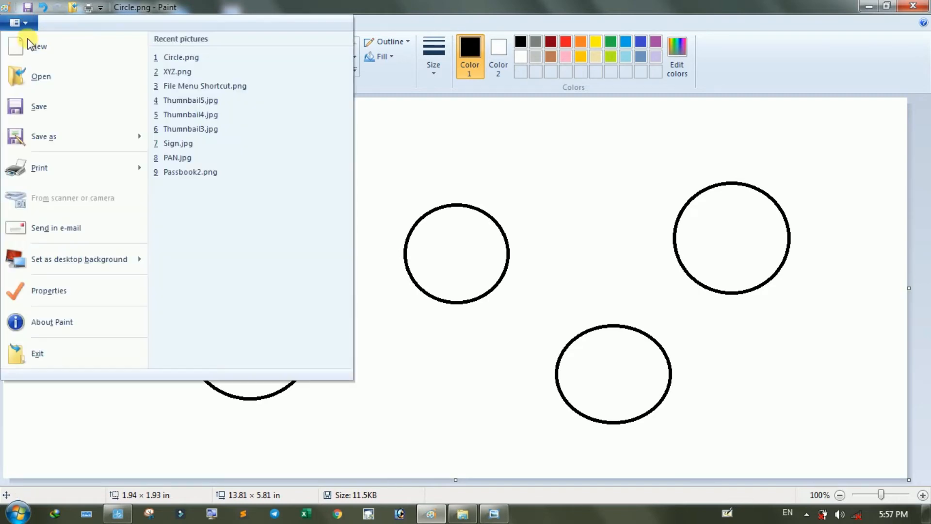
left_click(42, 49)
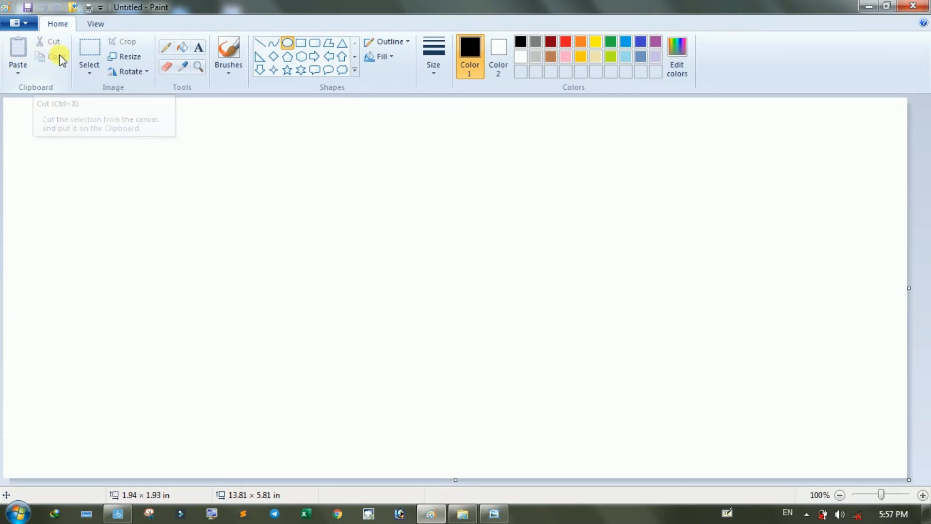
- Open the existing picture Thumnbail4.jpg from the Paint folder
left_click(20, 29)
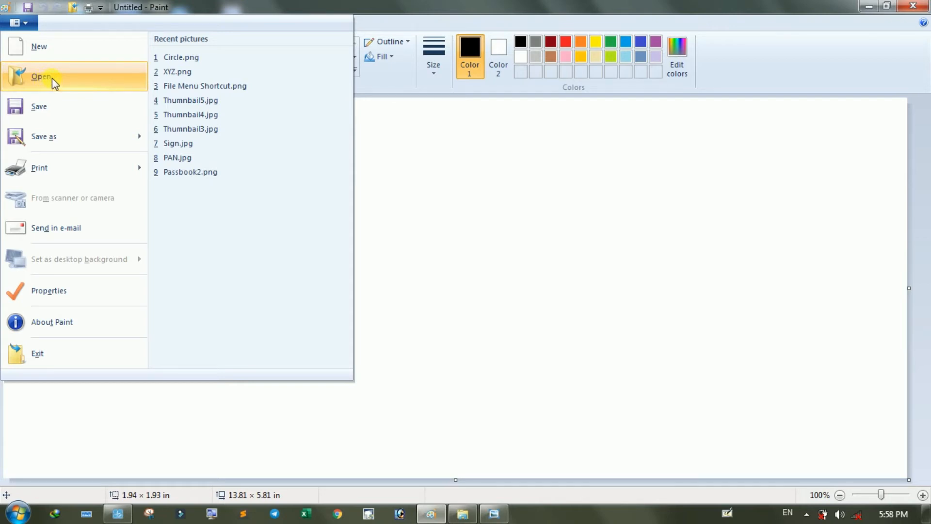
left_click(41, 76)
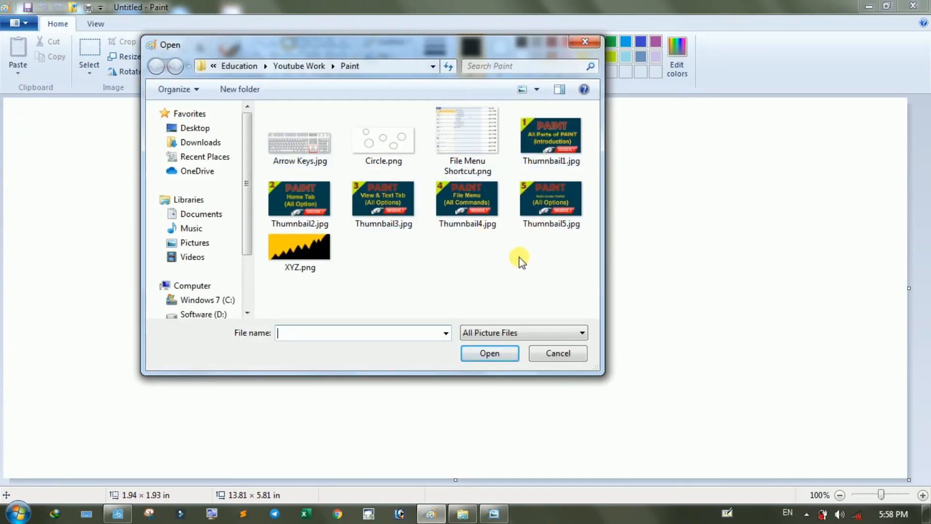
left_click(465, 194)
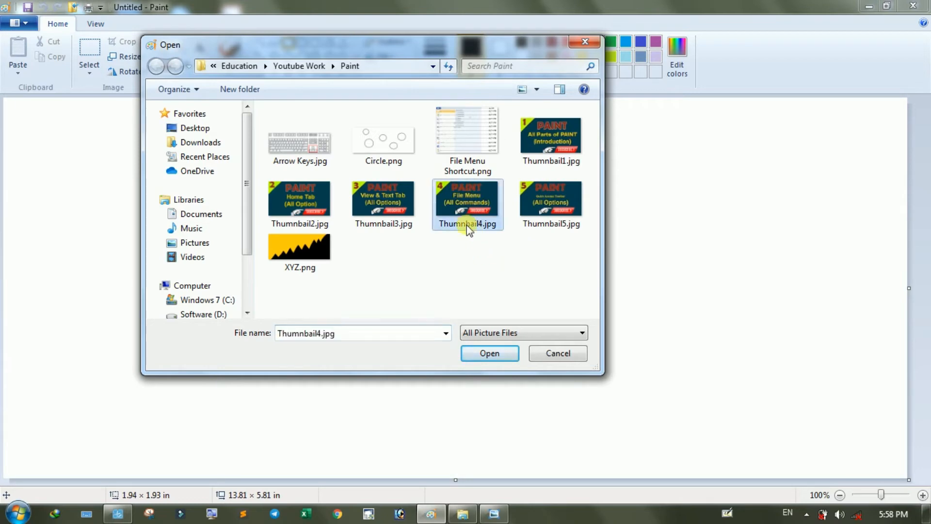
left_click(490, 353)
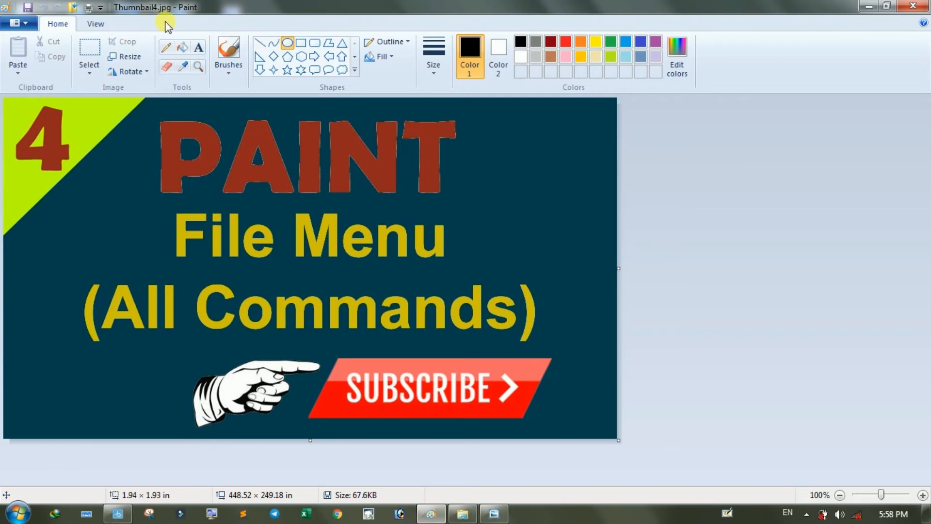
- Open Circle.png from the Paint folder in place of the thumbnail picture
left_click(32, 28)
left_click(53, 83)
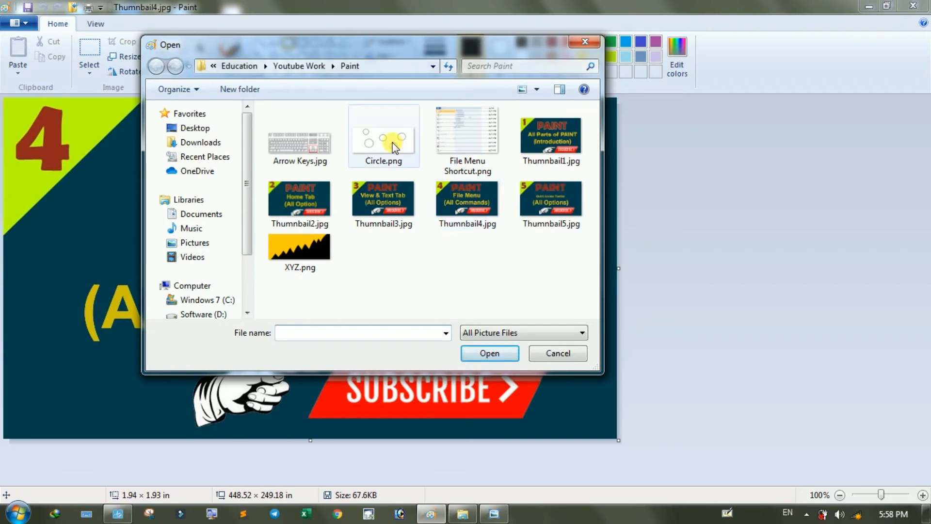
left_click(394, 146)
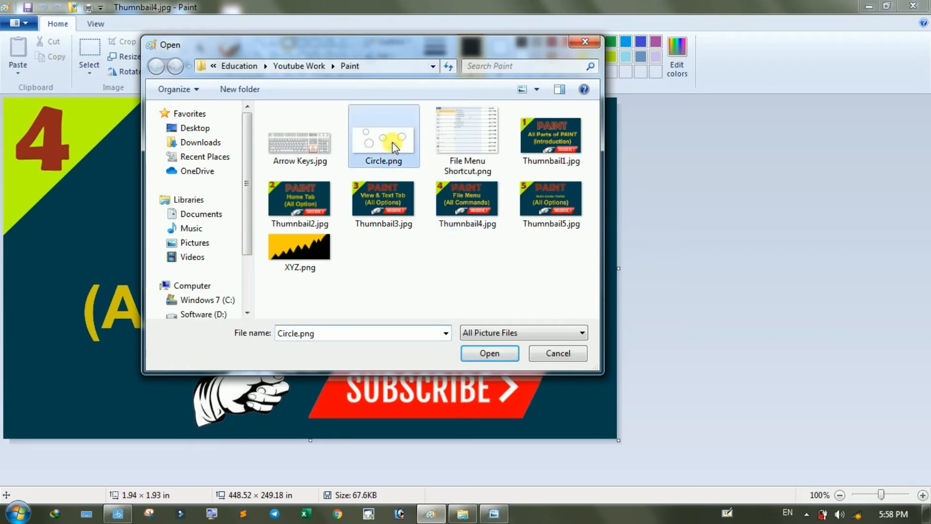
left_click(499, 355)
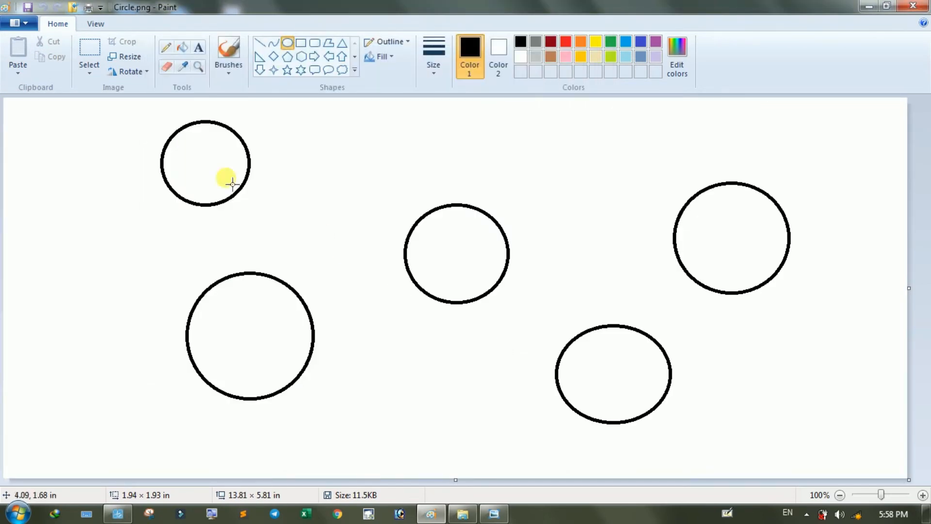
- Open File Menu Shortcut.png from the recent pictures and return to Circle.png the same way
left_click(29, 27)
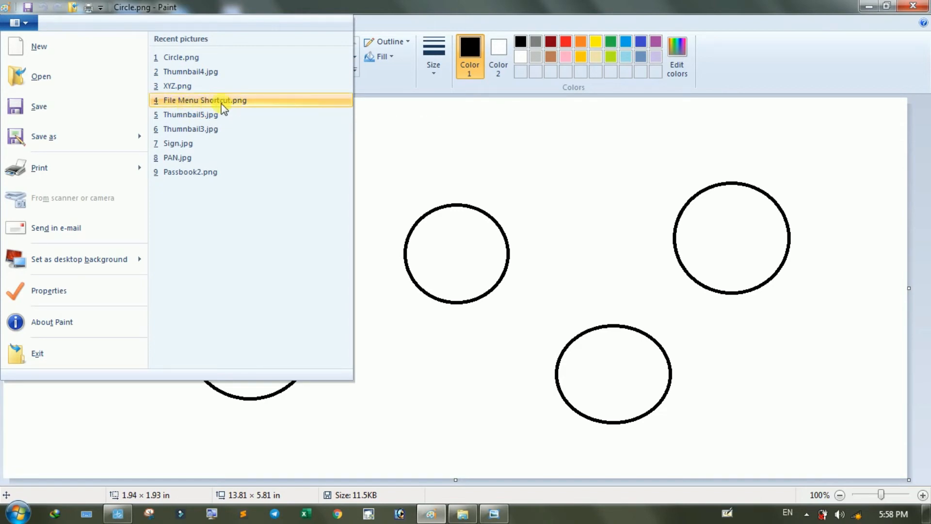
left_click(233, 104)
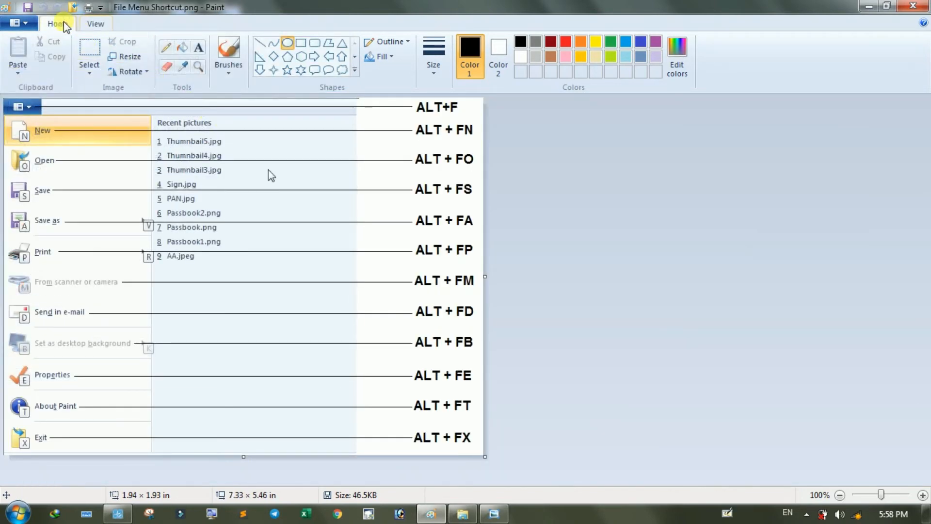
left_click(19, 23)
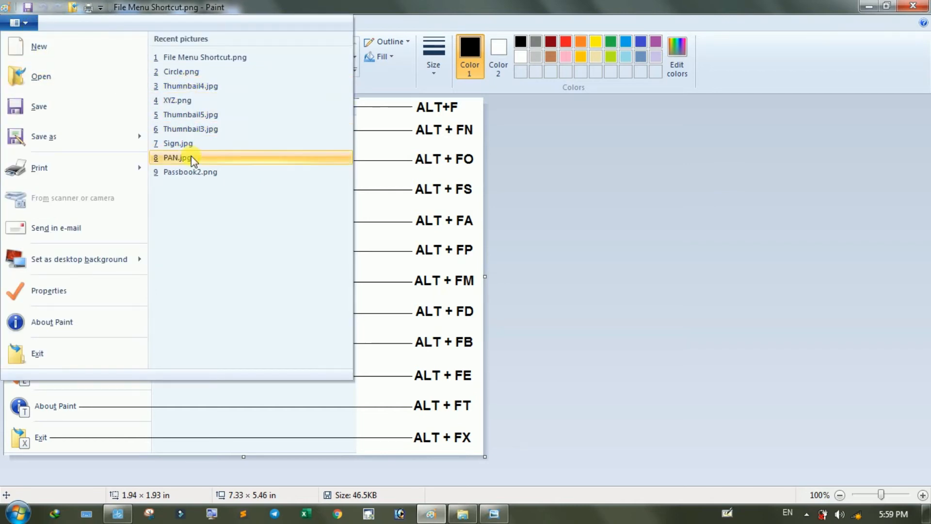
left_click(190, 73)
left_click(21, 27)
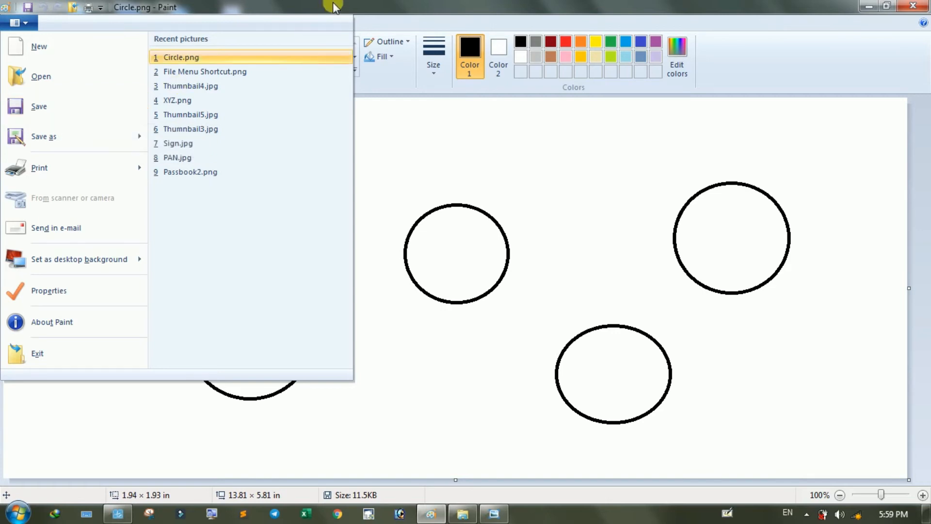
left_click(340, 27)
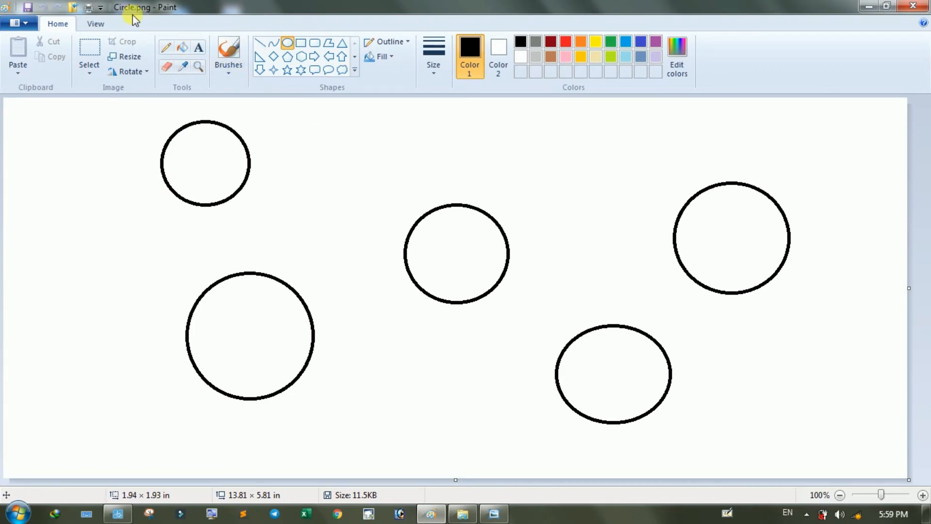
- Fill the lower-right circle with gold, the far-right circle with lime green and the middle circle with light blue
left_click(183, 47)
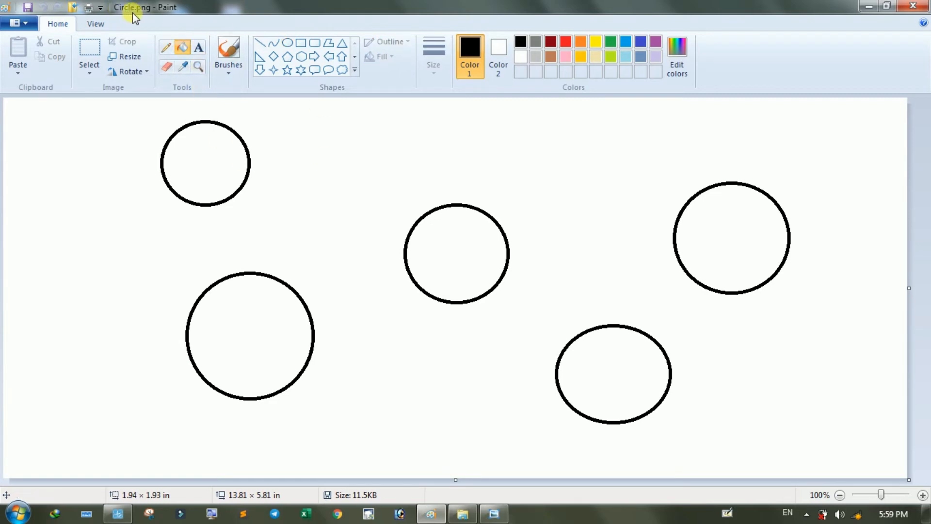
left_click(580, 56)
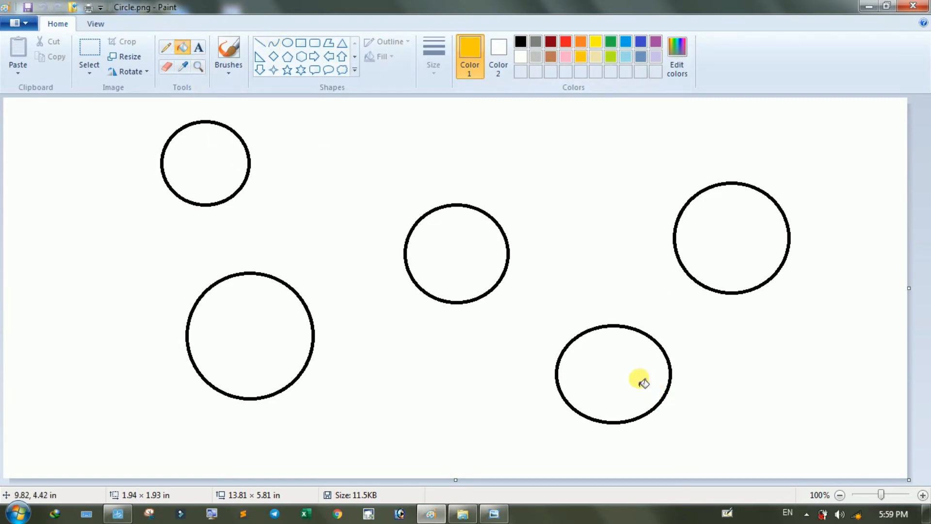
left_click(643, 383)
left_click(611, 57)
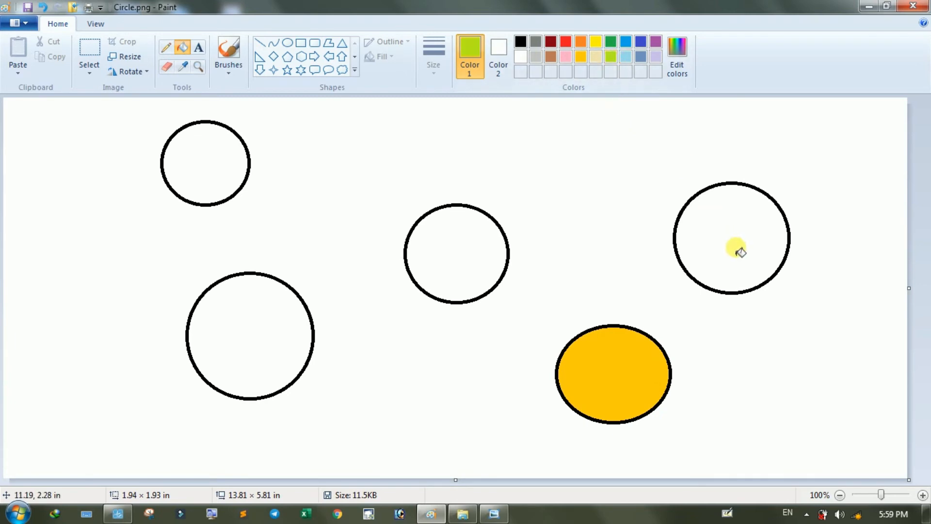
left_click(740, 252)
left_click(626, 56)
left_click(470, 237)
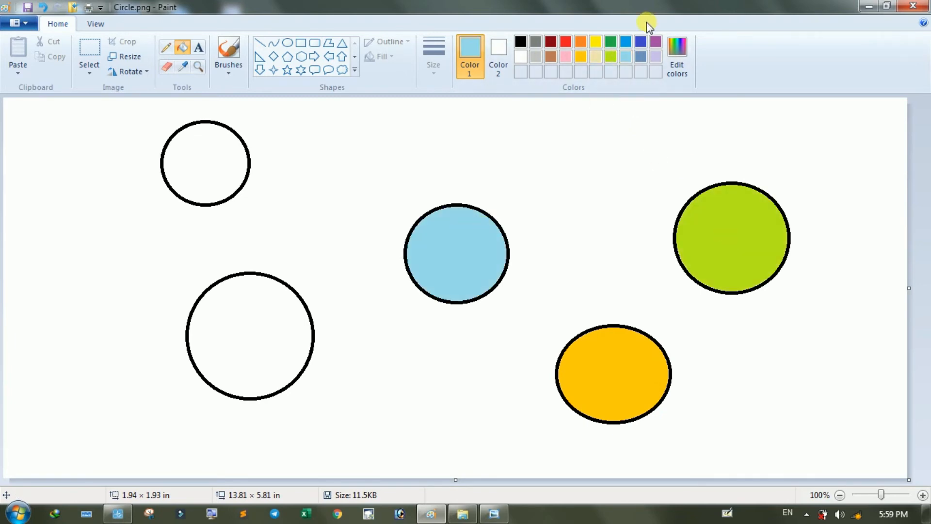
- Fill the upper-left circle with blue and the lower-left circle with purple, and recolour the upper-left circle gold
left_click(626, 41)
left_click(211, 145)
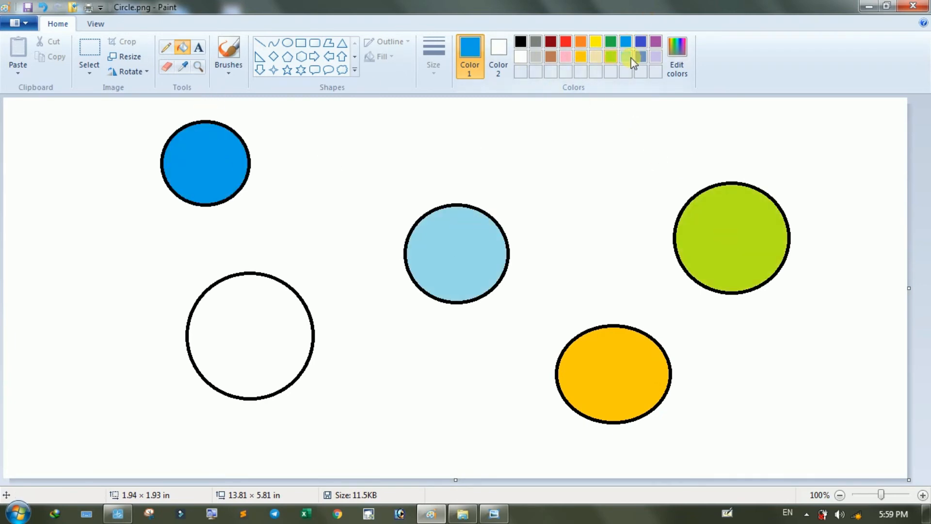
left_click(656, 41)
left_click(239, 293)
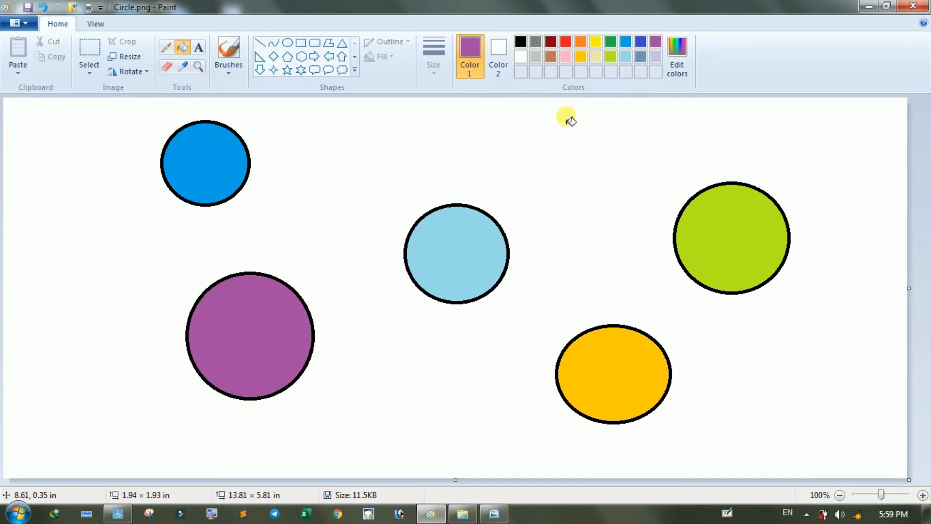
left_click(580, 57)
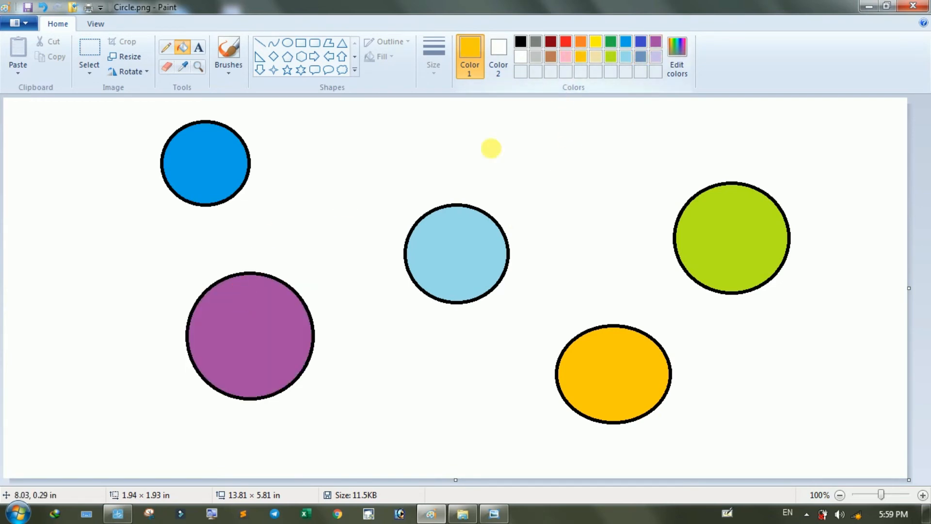
left_click(227, 159)
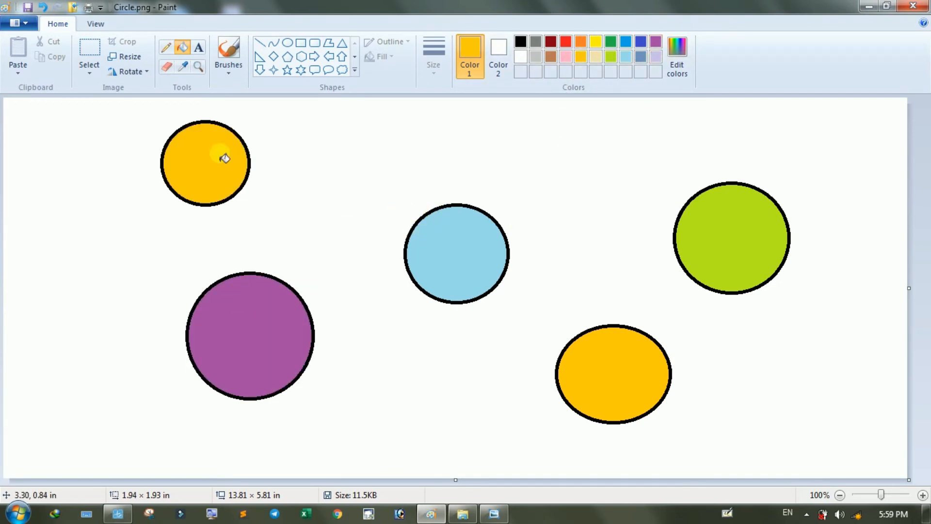
- Save the coloured circles to the existing Circle.png and start a new blank picture
left_click(25, 23)
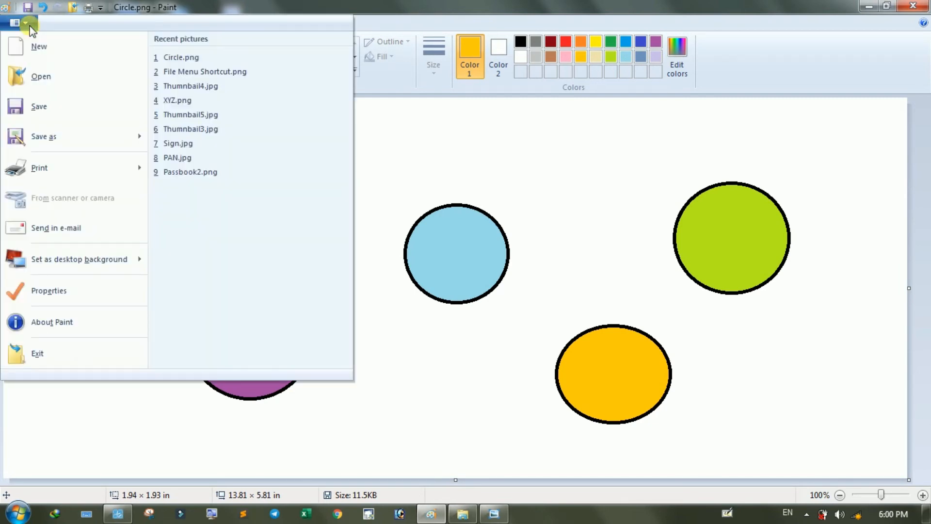
left_click(39, 108)
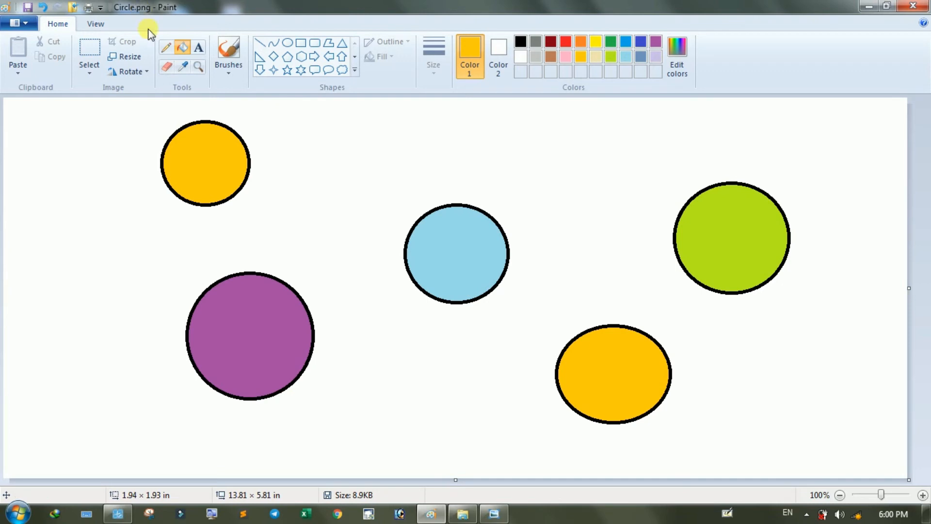
left_click(24, 29)
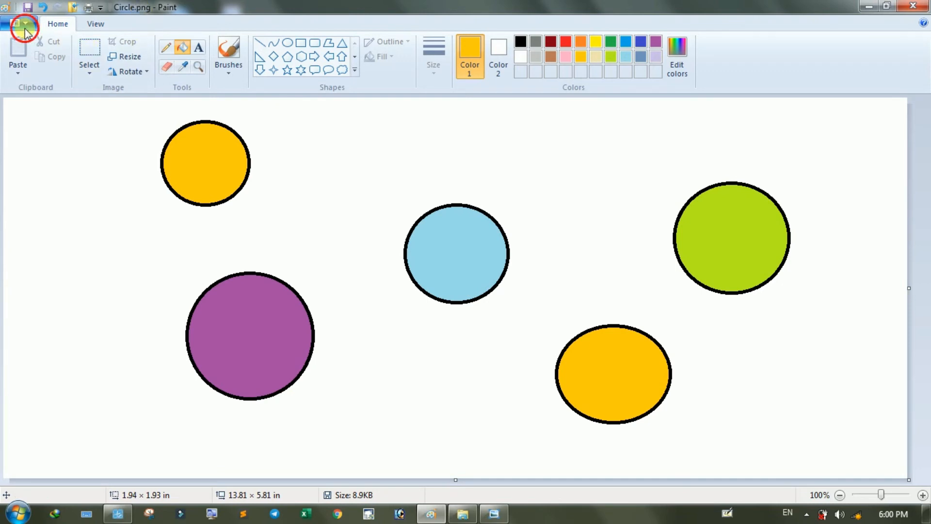
left_click(31, 46)
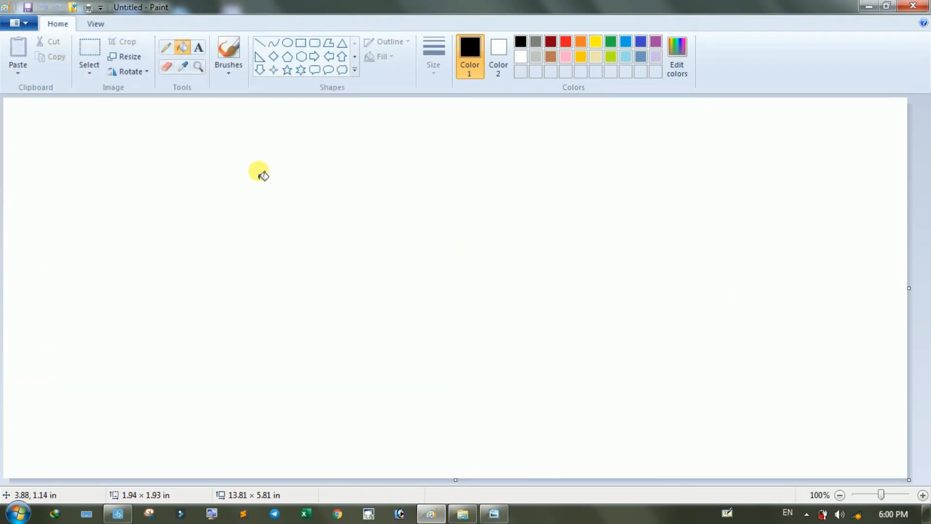
- Draw three black-outlined five-point stars across the canvas, the rightmost about 1.90 × 2.05 in
left_click(287, 70)
left_click_drag(124, 139, 222, 255)
left_click(328, 169)
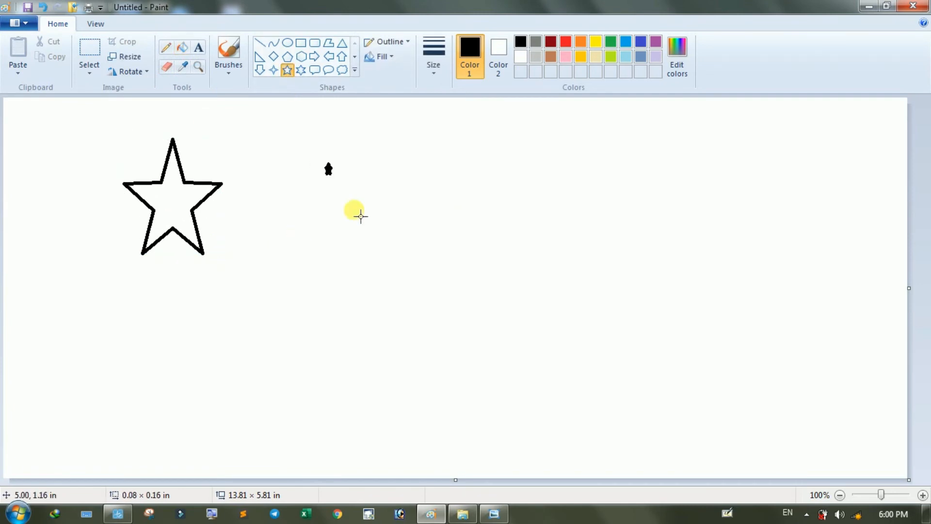
left_click_drag(361, 216, 440, 257)
left_click_drag(509, 195, 632, 329)
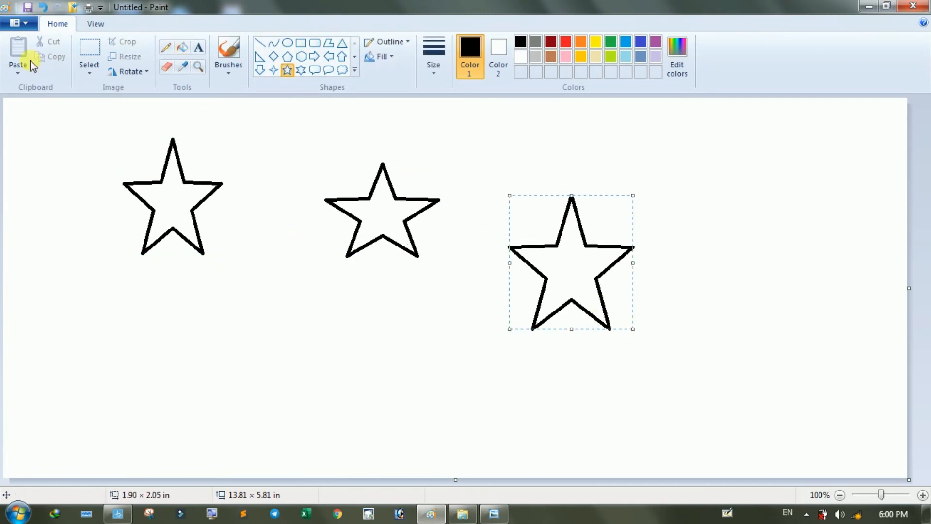
- Save the stars drawing as a PNG file named Star in the Paint folder
left_click(15, 24)
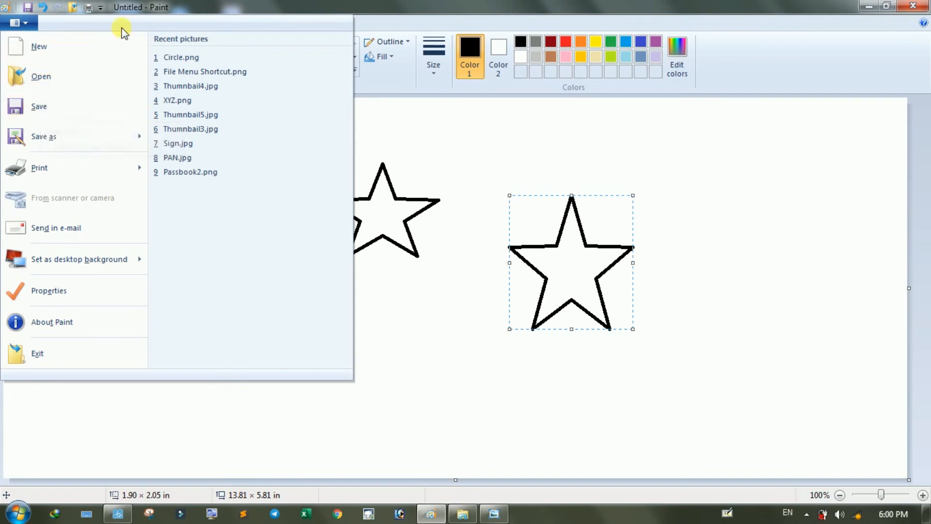
left_click(48, 107)
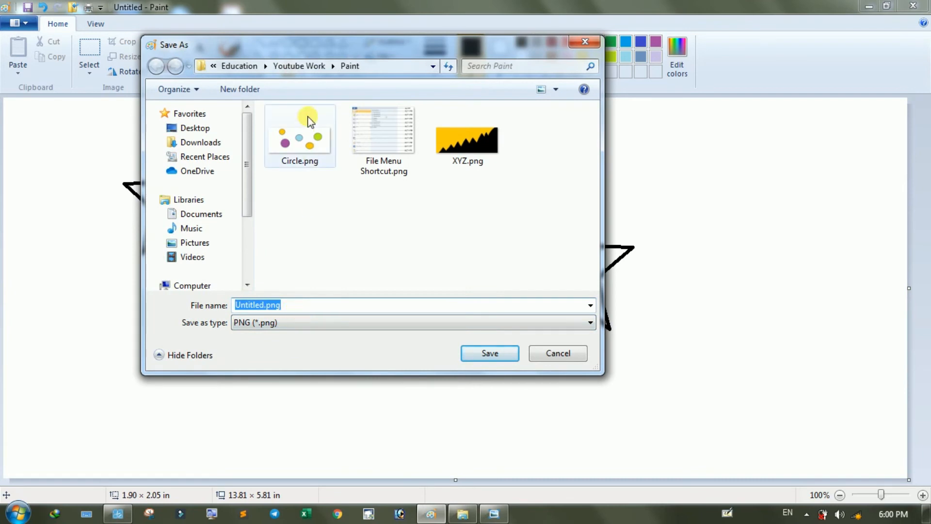
left_click_drag(318, 42, 410, 82)
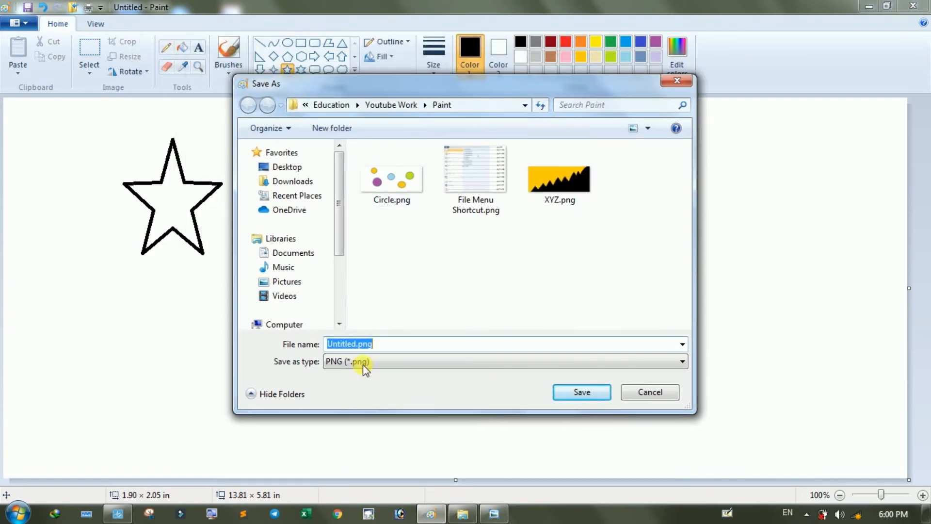
left_click(388, 346)
double_click(394, 347)
type("Star")
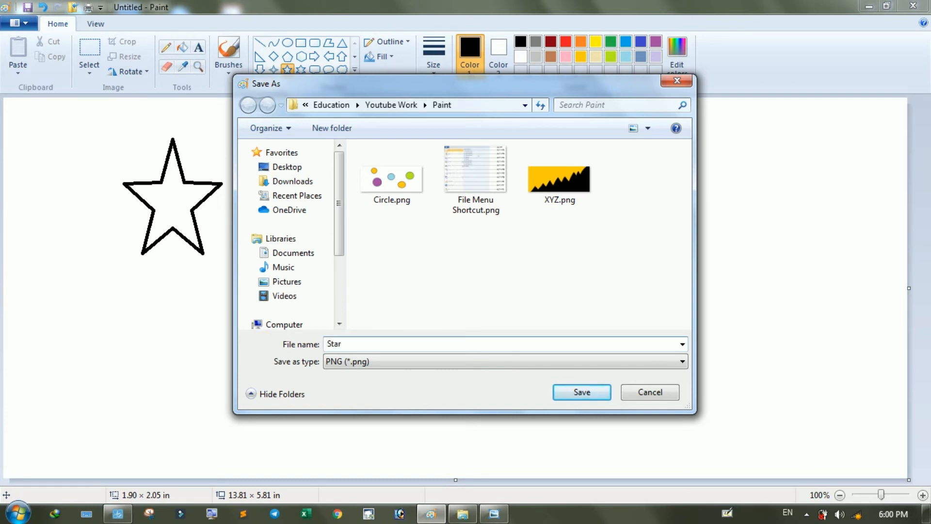
left_click_drag(370, 347, 246, 340)
left_click(573, 391)
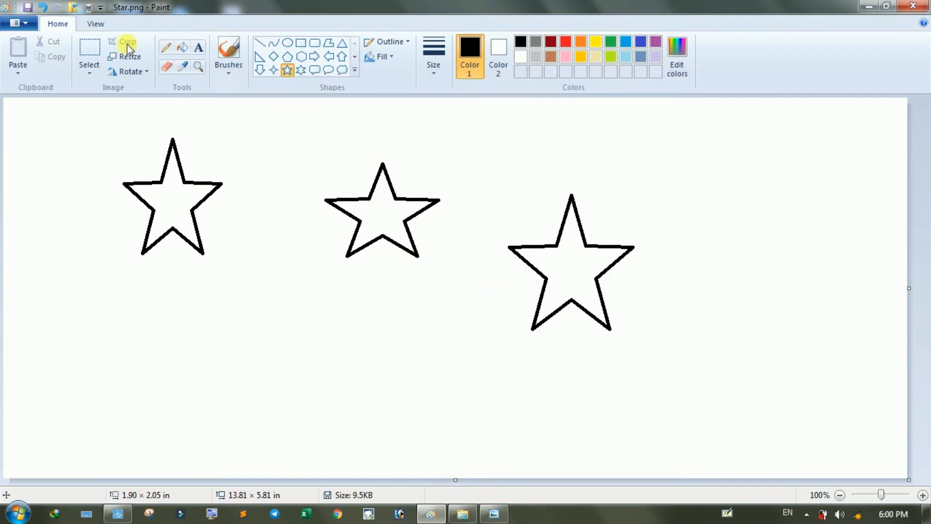
- Examine the picture formats available for saving a copy of the stars drawing without choosing one
left_click(19, 22)
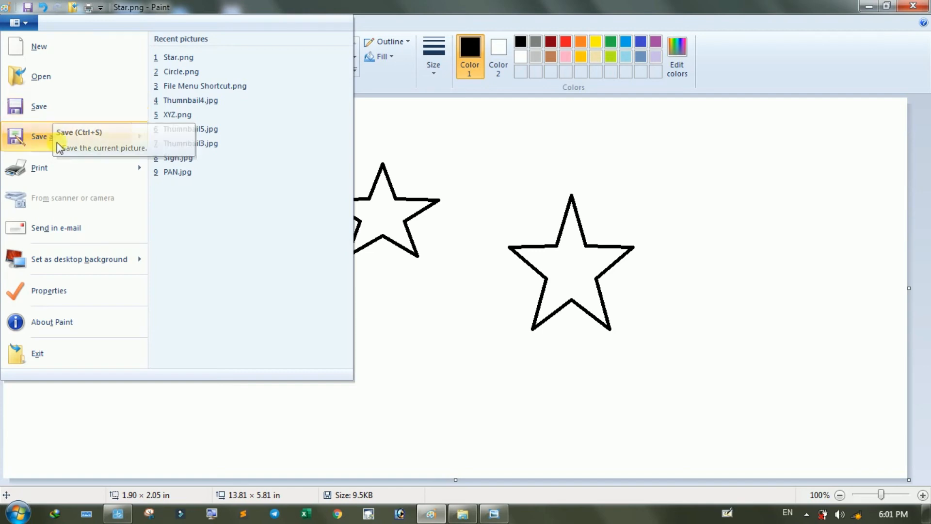
mouse_move(54, 144)
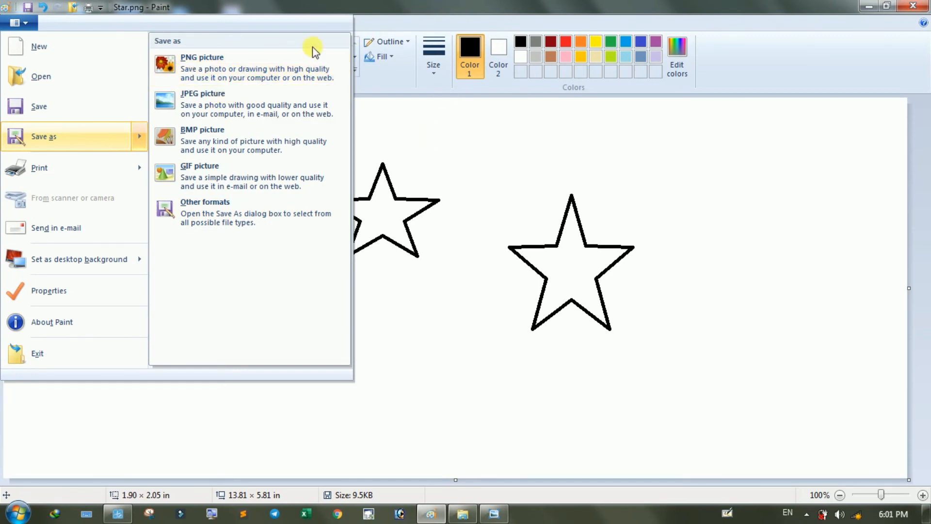
left_click(278, 8)
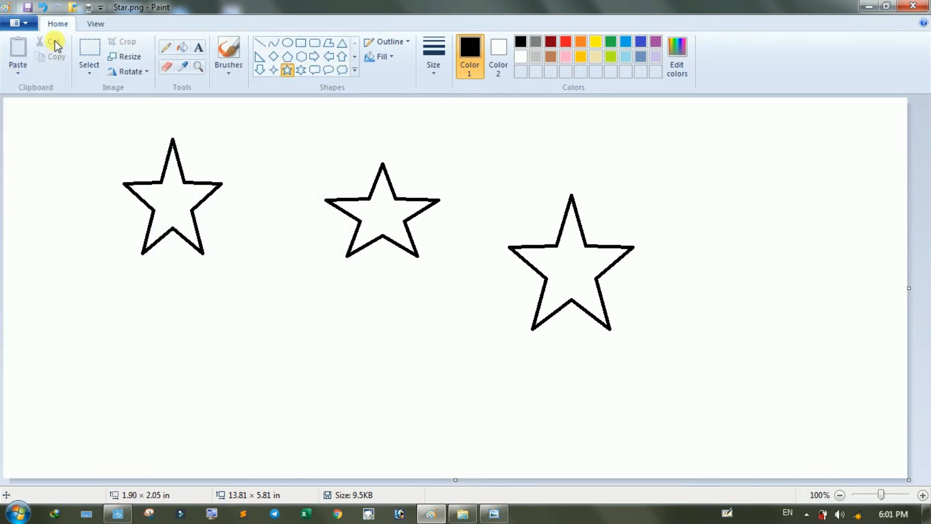
- Reopen Circle.png from the recent pictures in place of the stars drawing
left_click(29, 24)
left_click(177, 72)
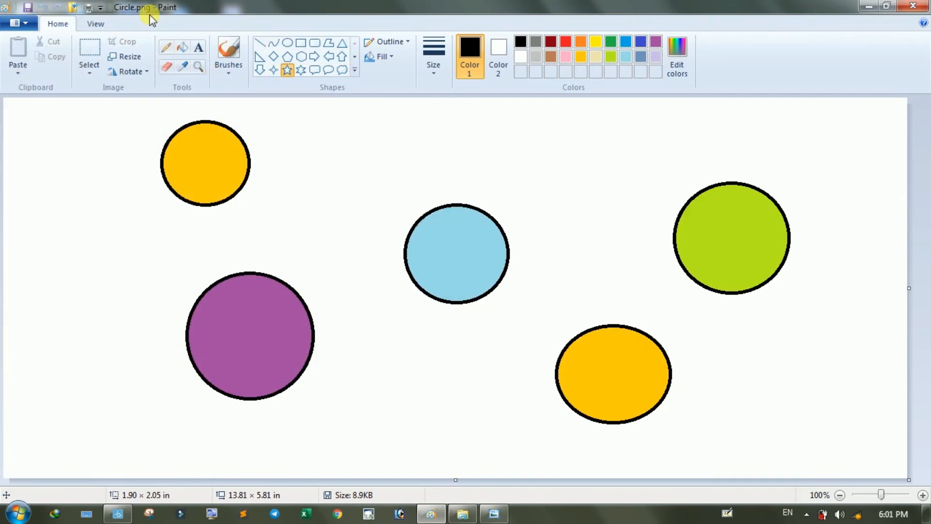
- Save a PNG copy of the circles picture as 1 in the Paint folder, accepting the loss of transparency
left_click(22, 25)
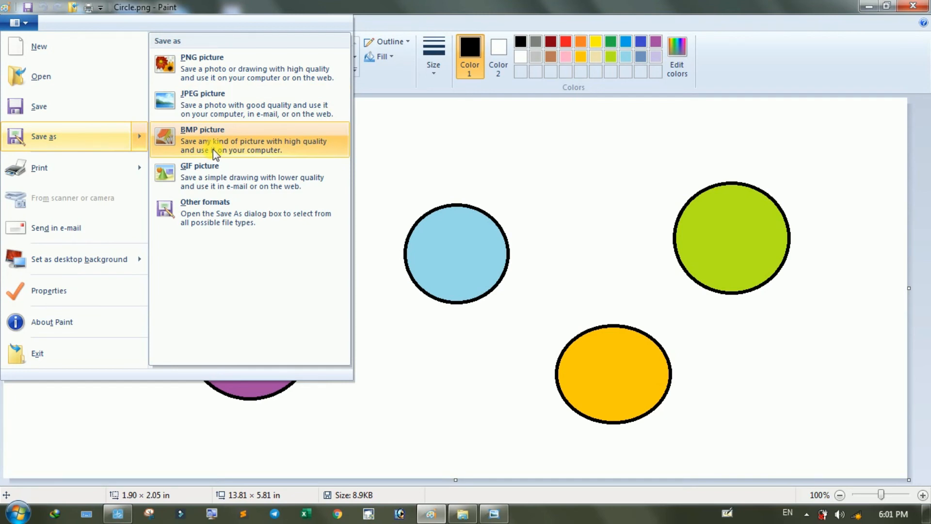
left_click(213, 74)
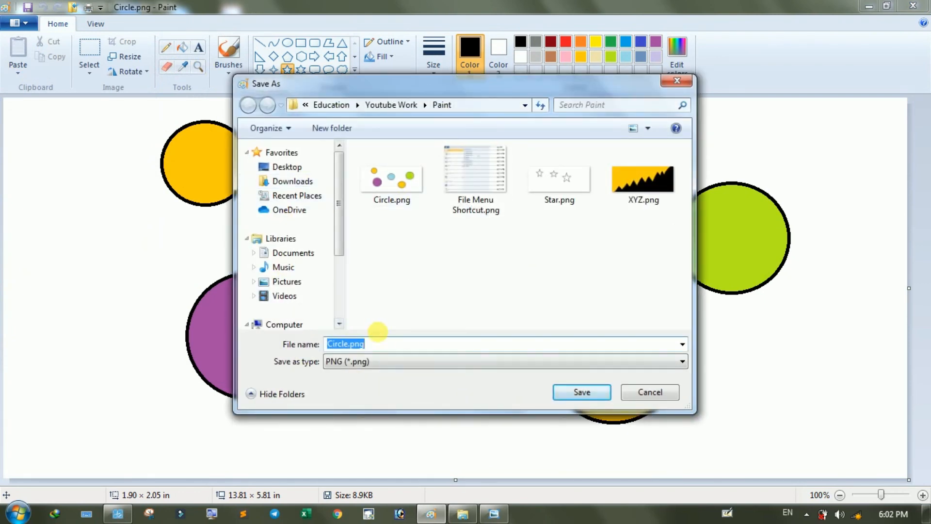
type("1")
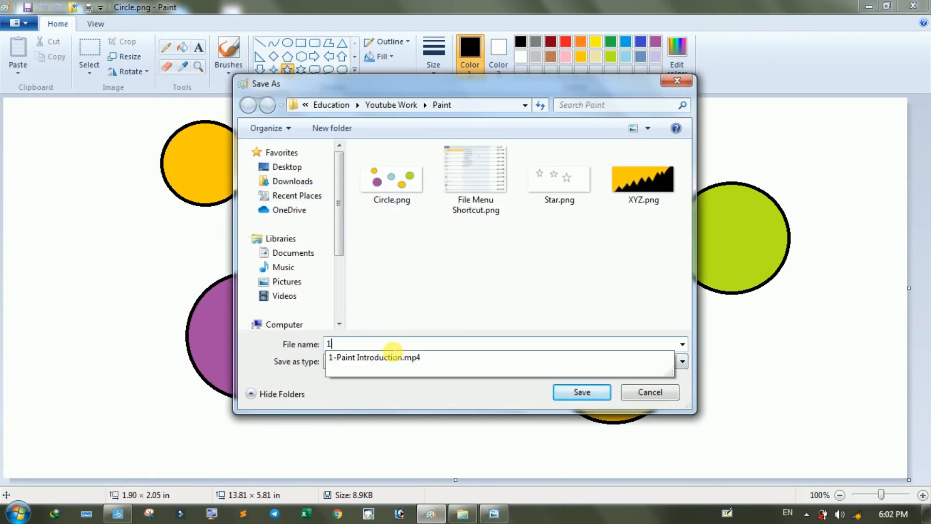
key("Return")
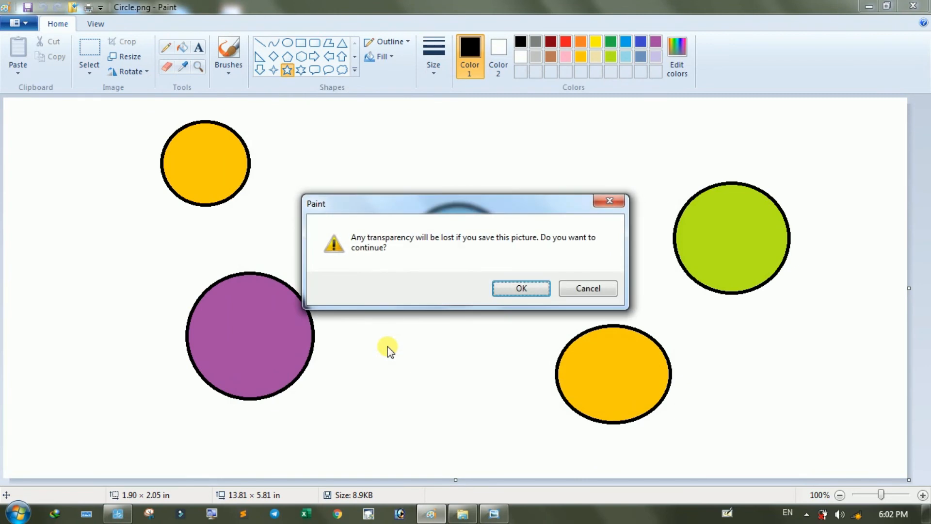
left_click(521, 288)
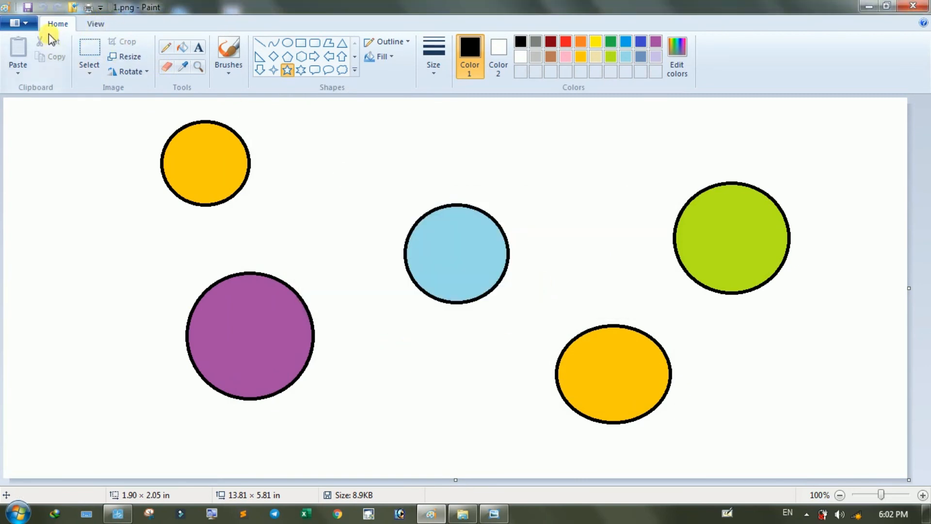
- Save another PNG copy of the circles picture under the name 2 in the same folder
left_click(19, 23)
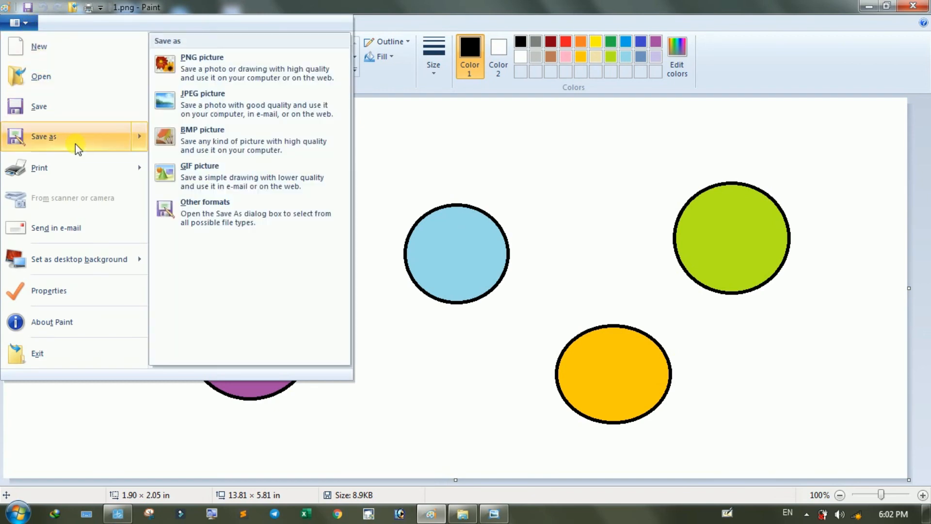
left_click(238, 70)
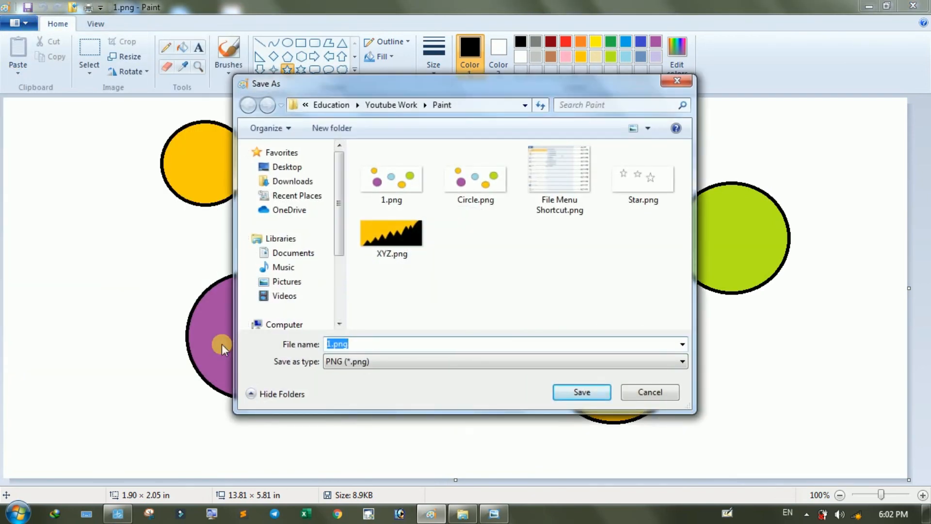
type("2")
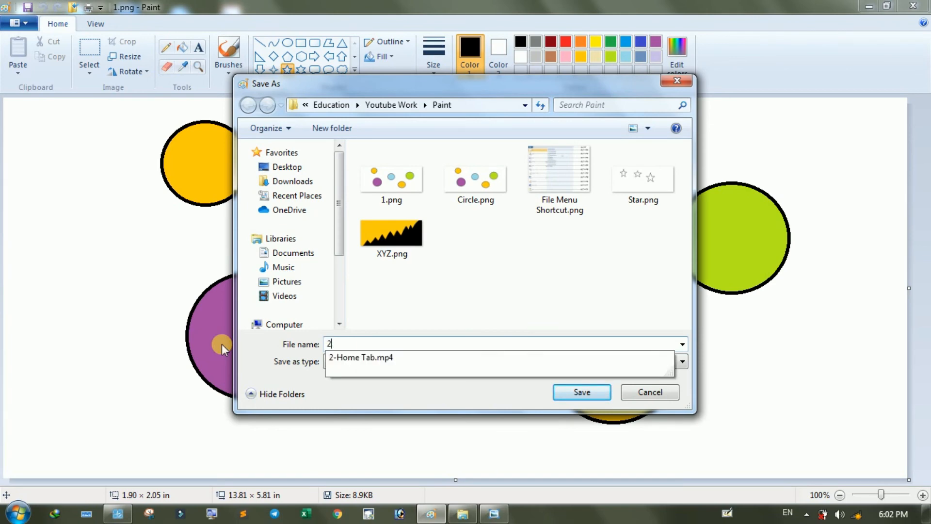
key("Return")
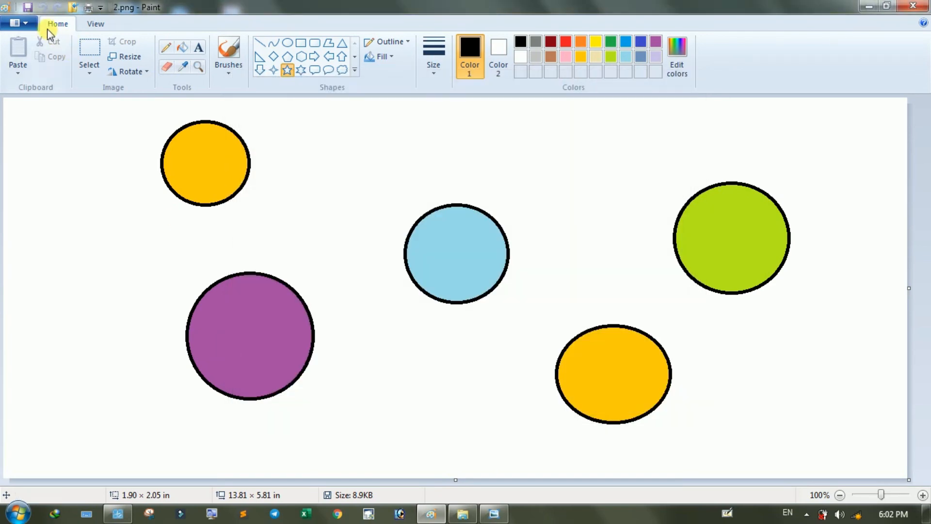
- Save a further PNG copy of the circles picture under the name 3 in the Paint folder
left_click(19, 23)
mouse_move(81, 145)
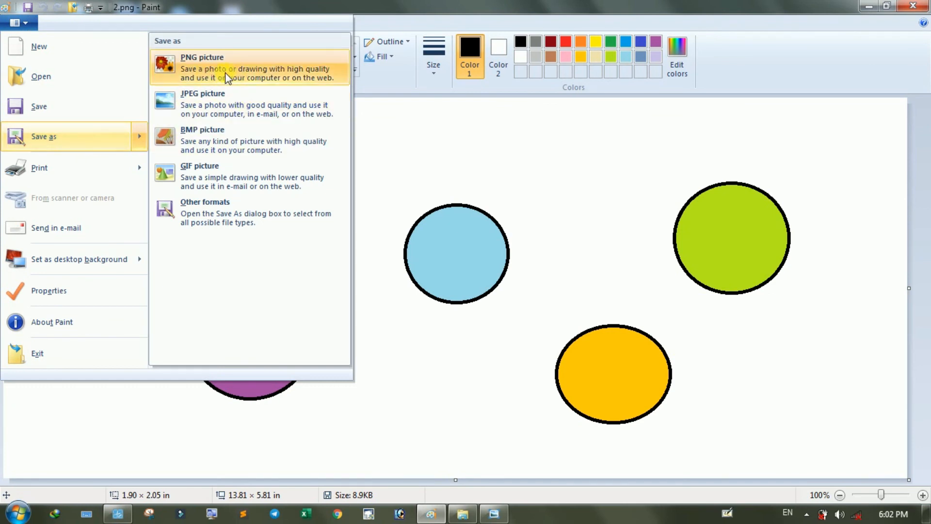
left_click(187, 62)
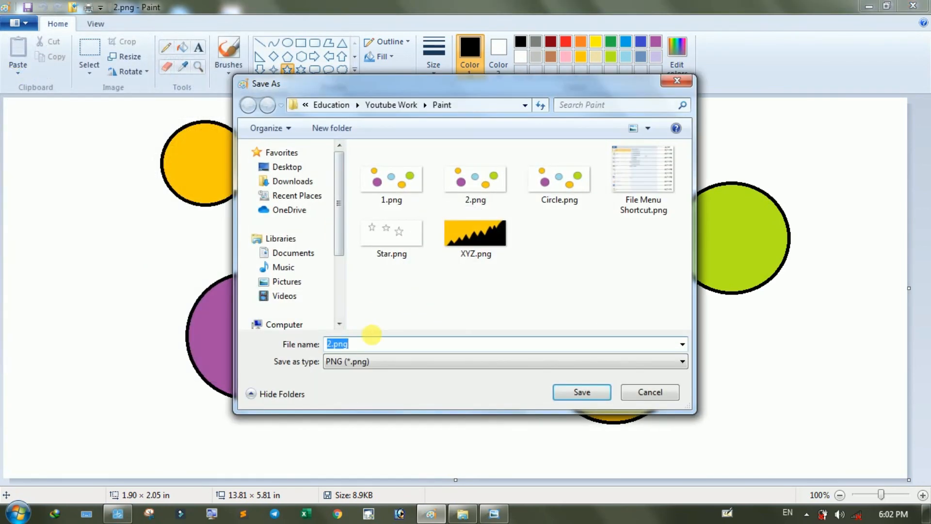
key("Return")
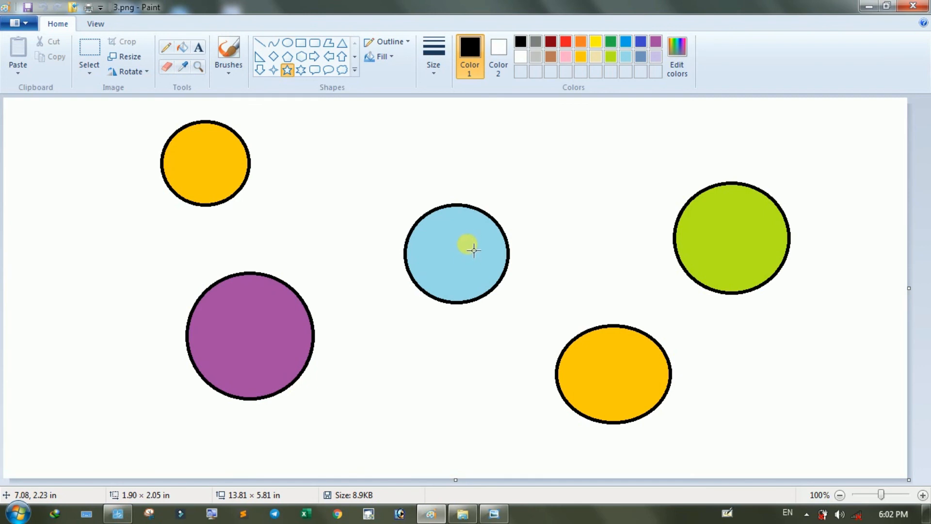
- Save the circles picture as a JPEG file named 1 in the Paint folder
left_click(30, 26)
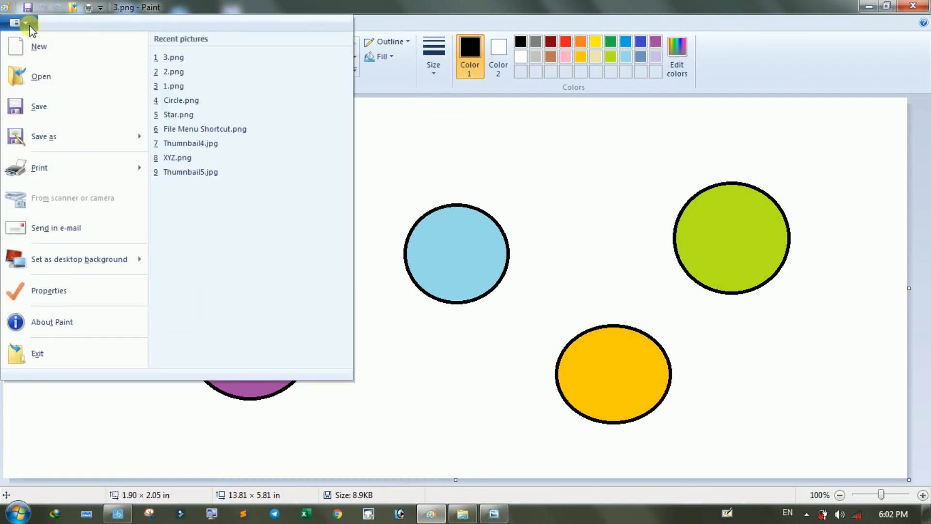
mouse_move(84, 147)
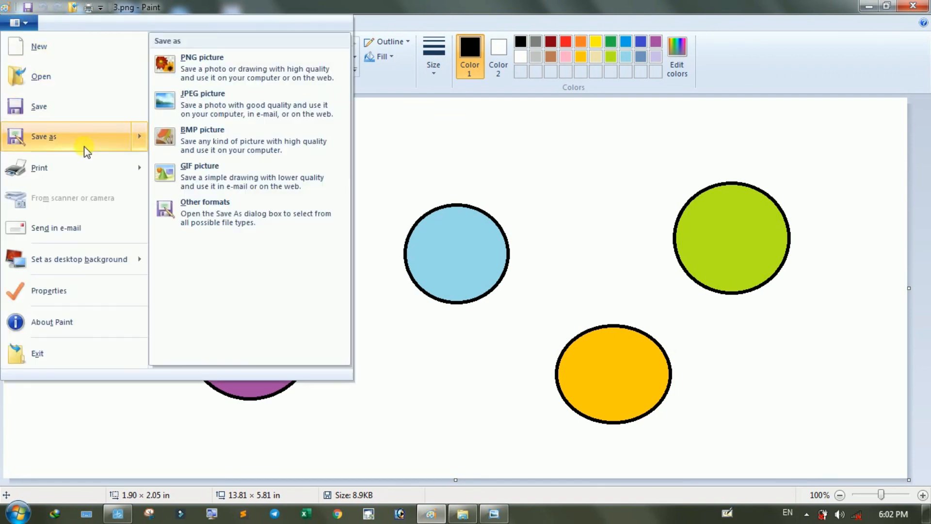
left_click(232, 113)
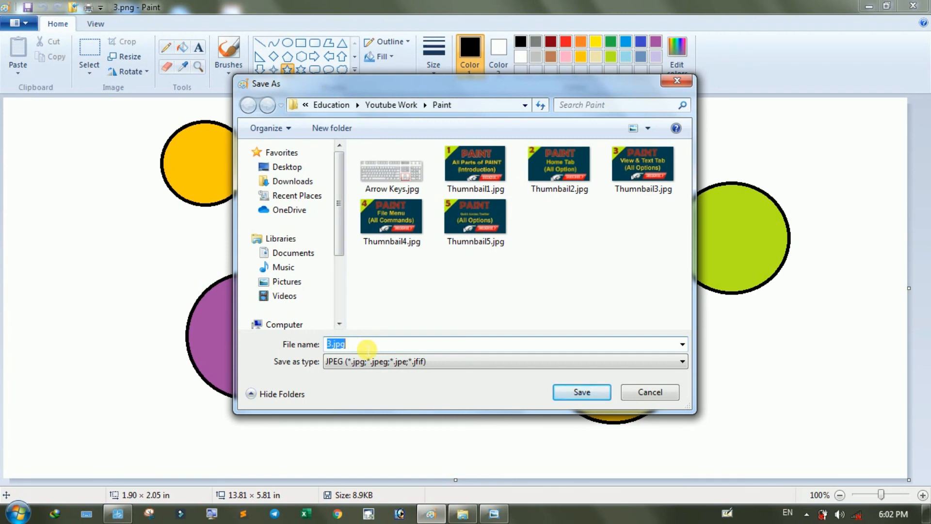
type("2")
key("BackSpace")
type("1")
key("Return")
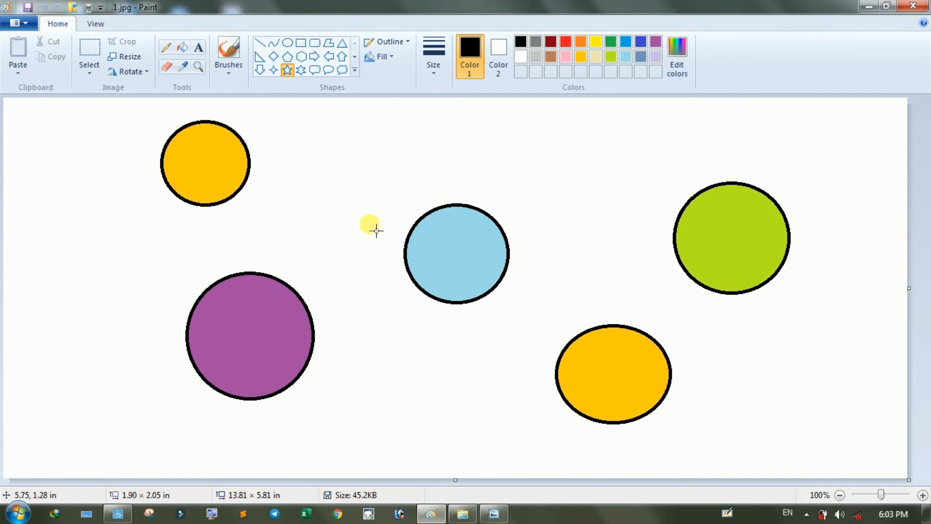
- Examine the file types offered when saving the circles picture in other formats, and leave without saving
left_click(23, 28)
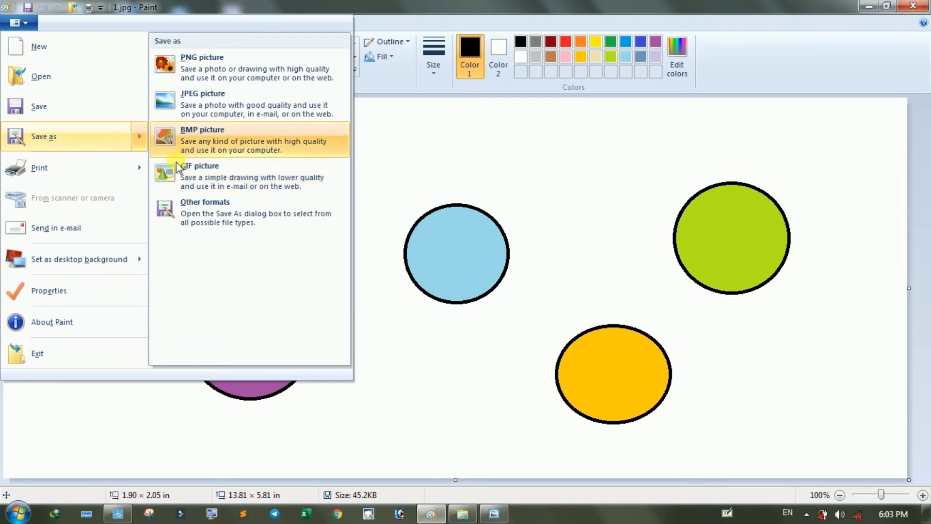
left_click(201, 213)
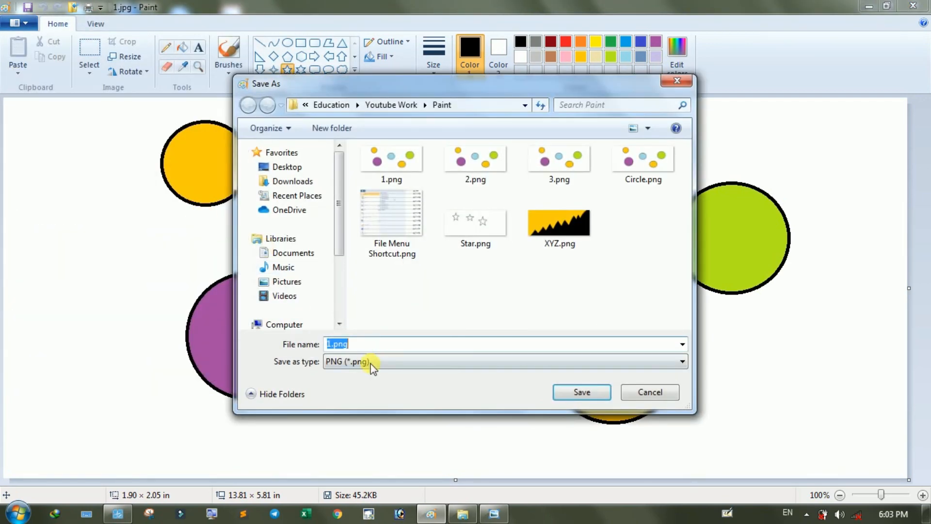
left_click(372, 364)
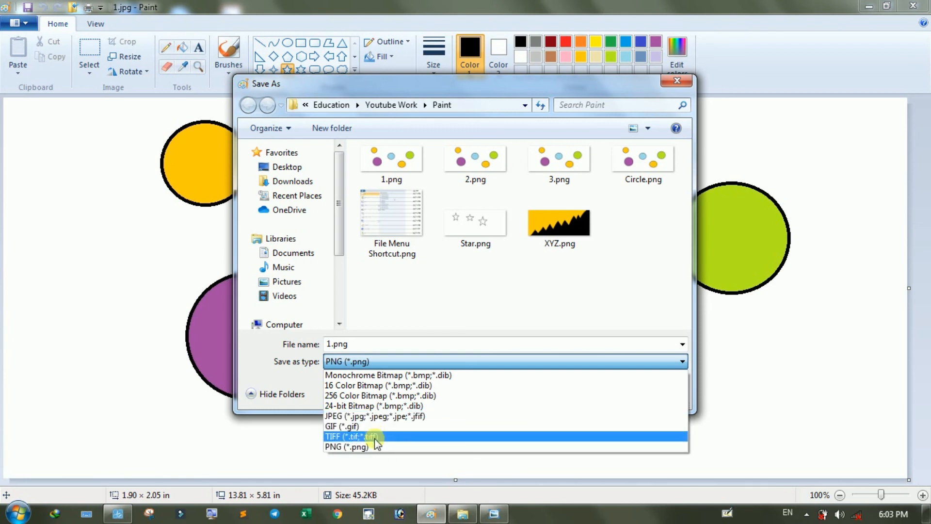
left_click(395, 346)
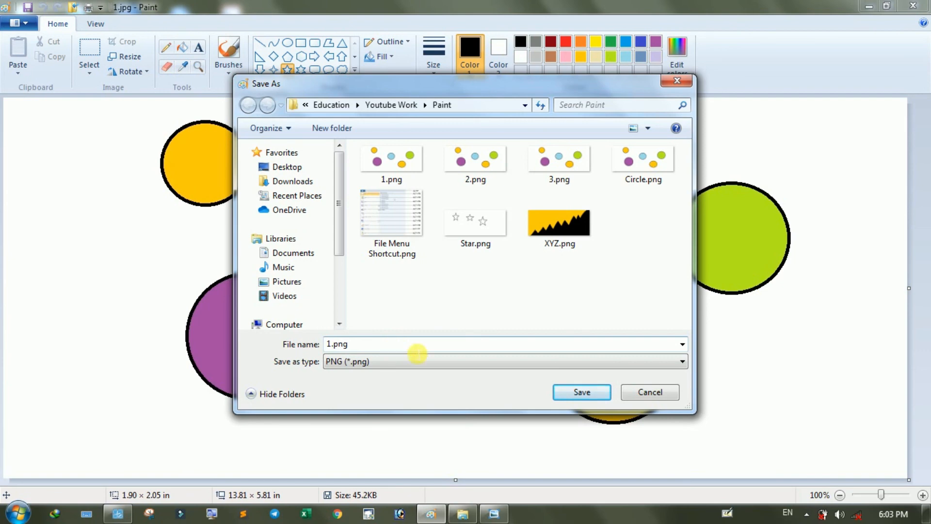
left_click(652, 393)
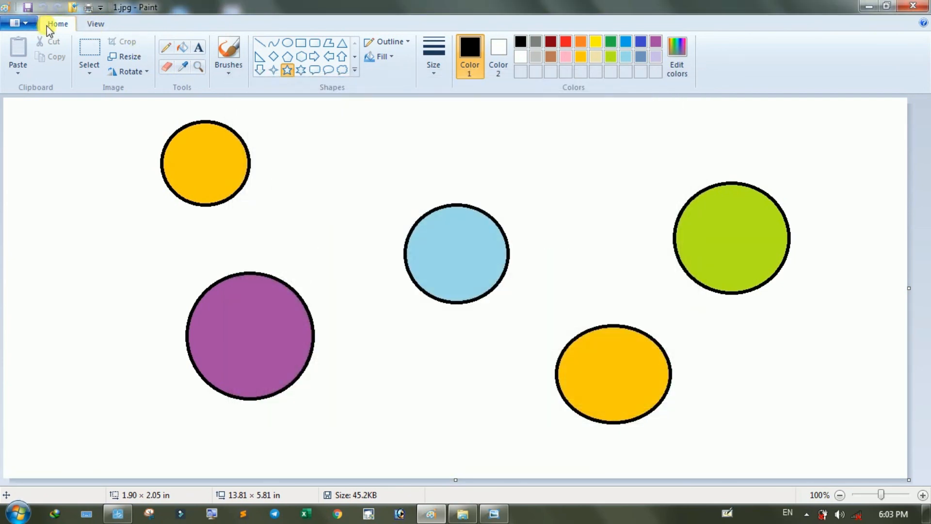
left_click(20, 23)
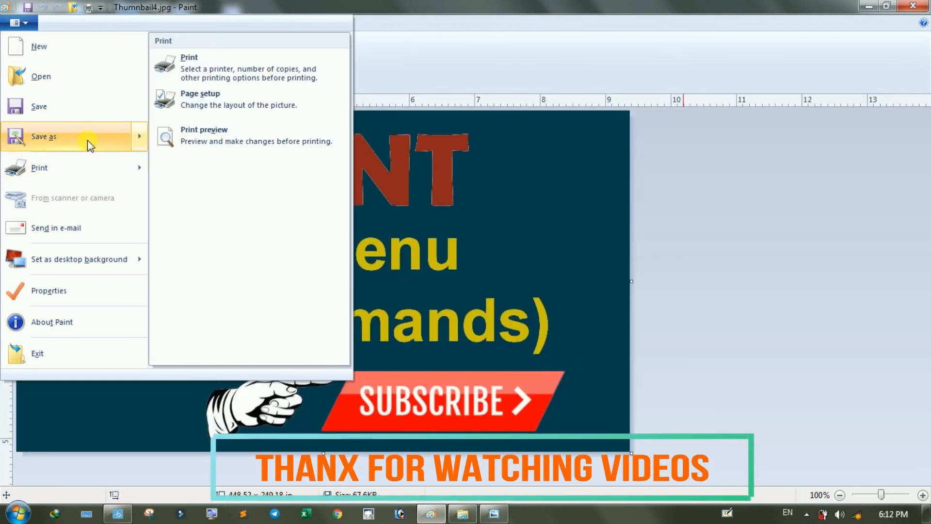
mouse_move(88, 141)
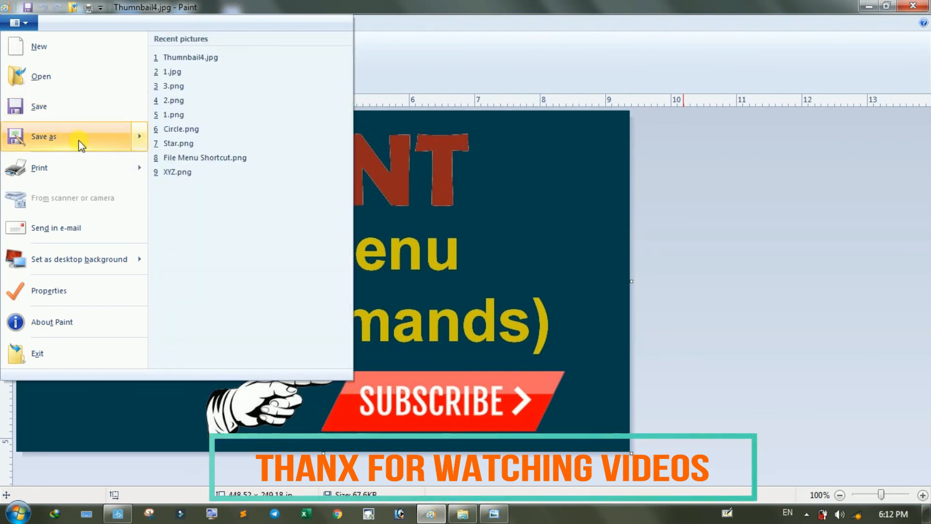